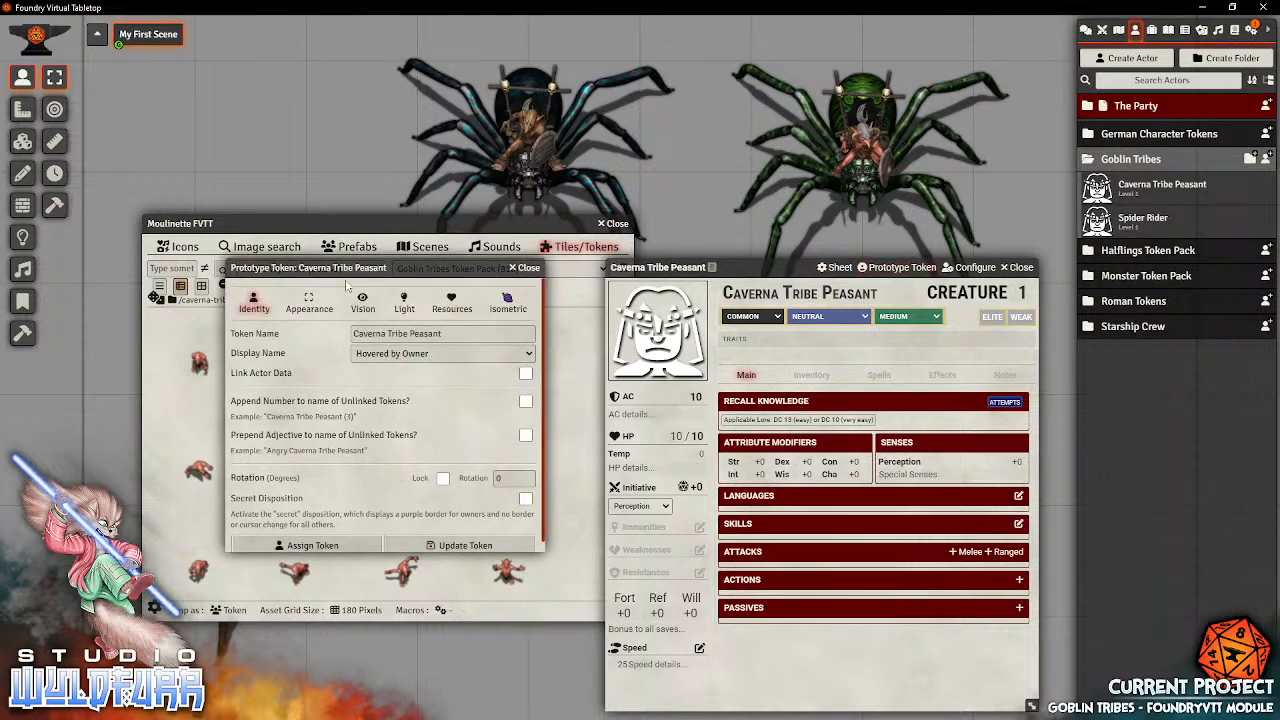
- Open the image browser from the Caverna Tribe Peasant's token appearance settings and examine the caverna-tribe-peasant(2) folder name in the path
drag(345, 272, 536, 368)
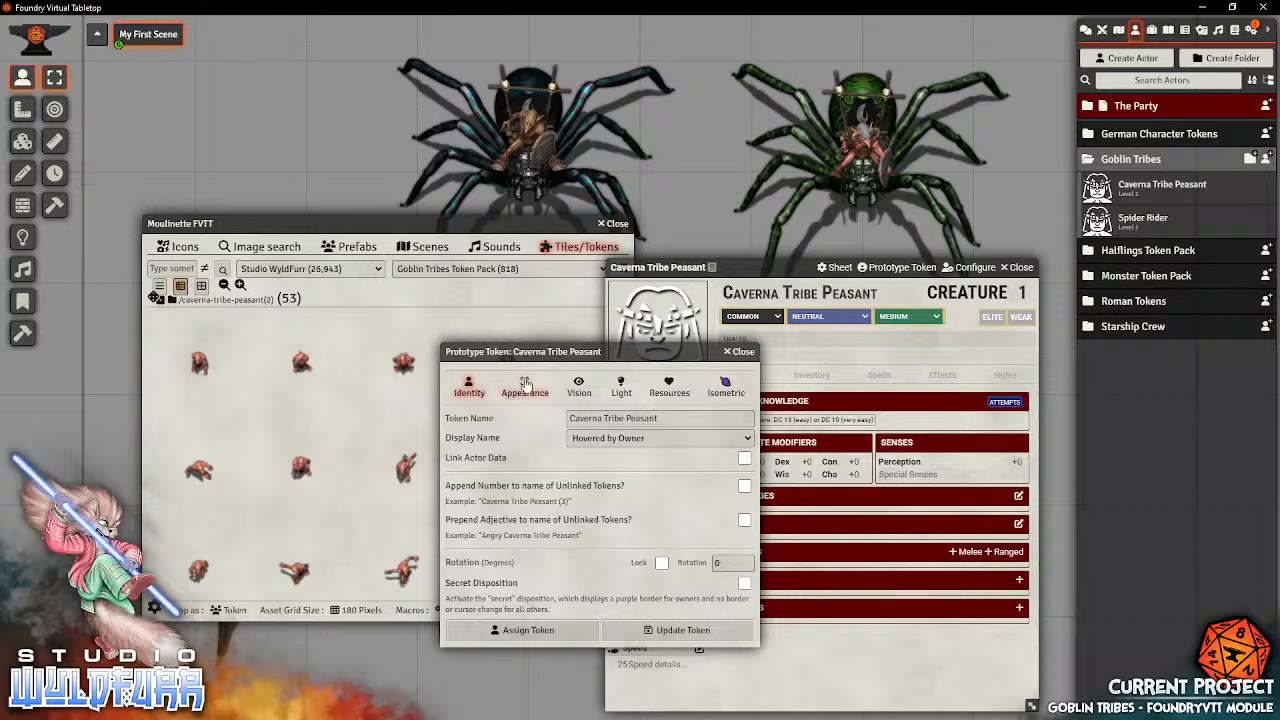
click(525, 385)
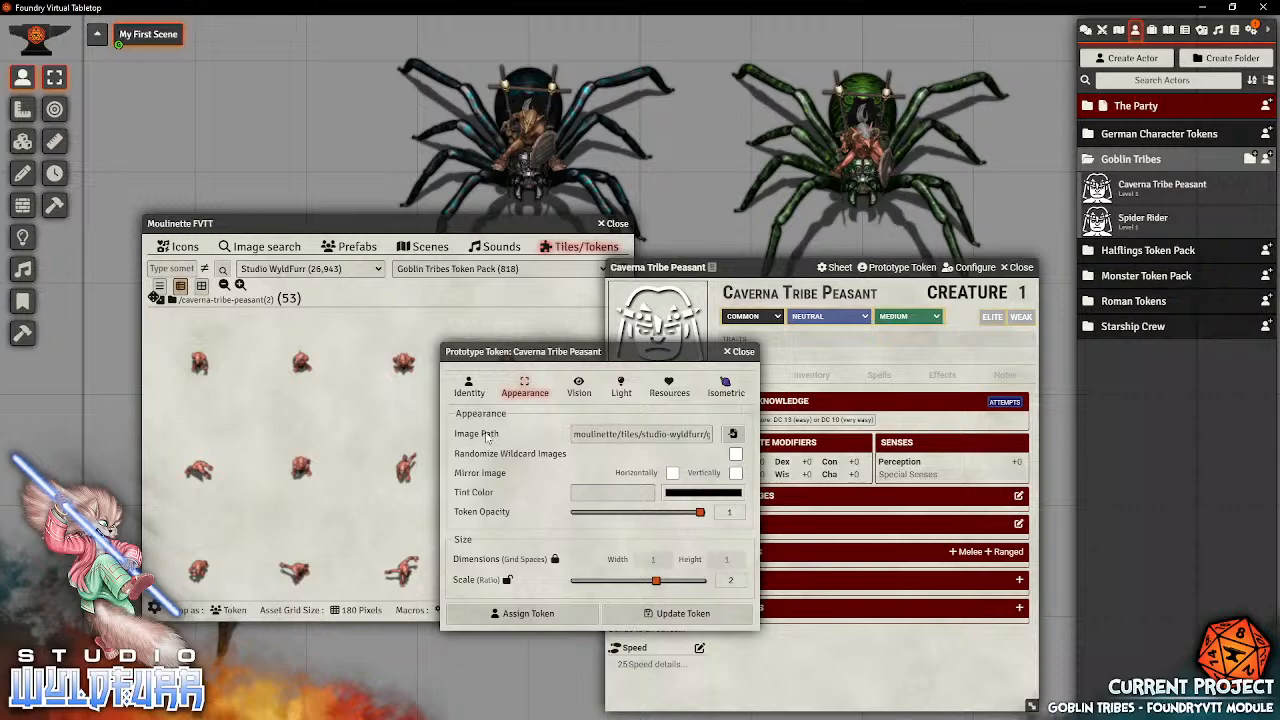
click(732, 434)
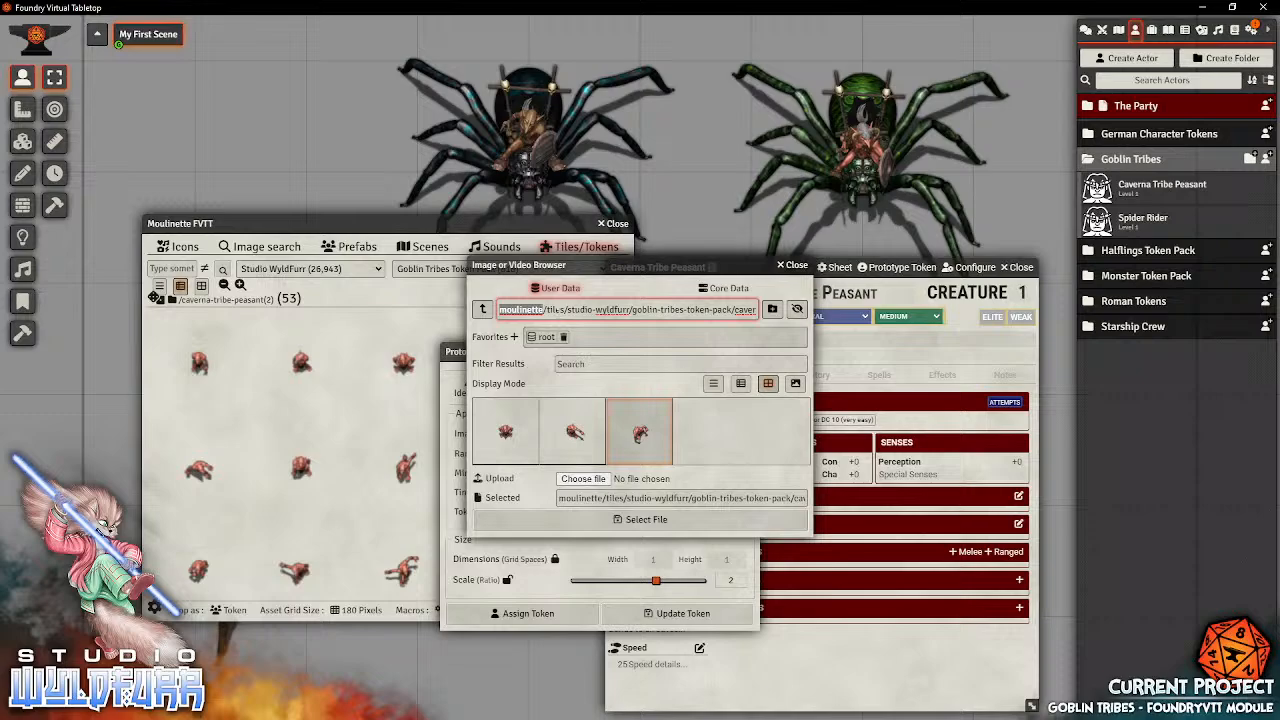
drag(575, 310, 762, 310)
click(700, 310)
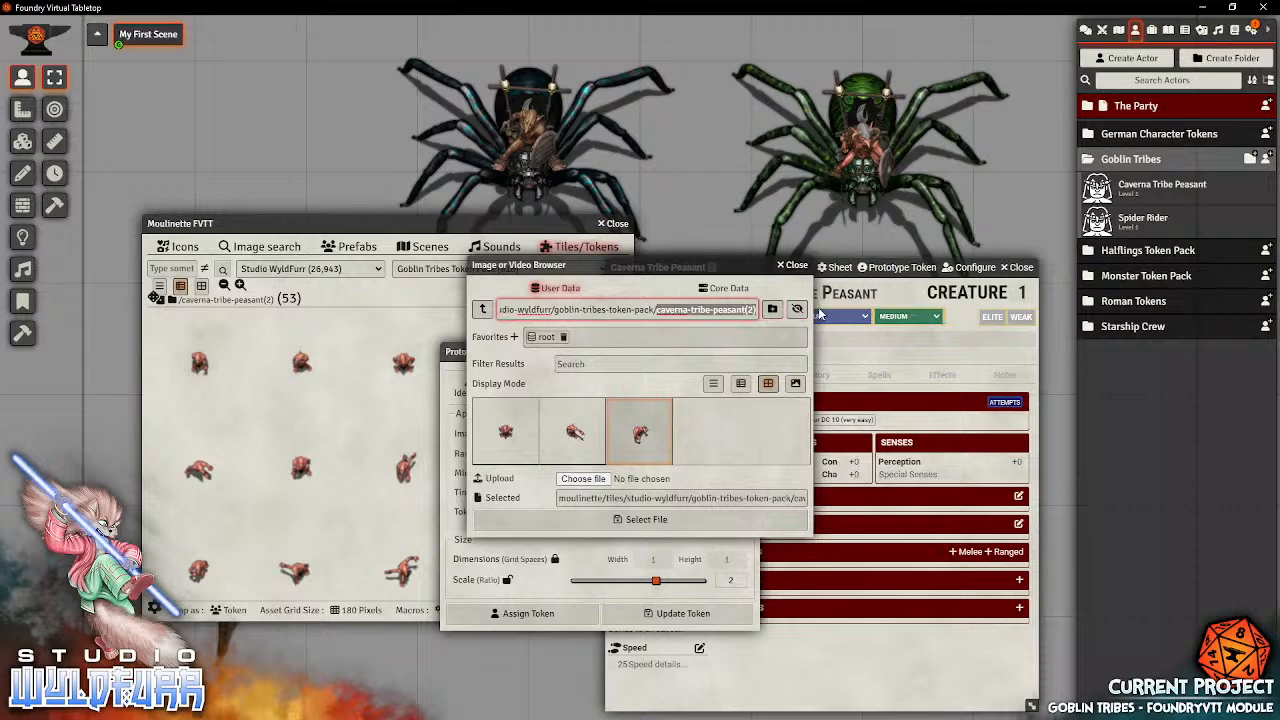
click(681, 310)
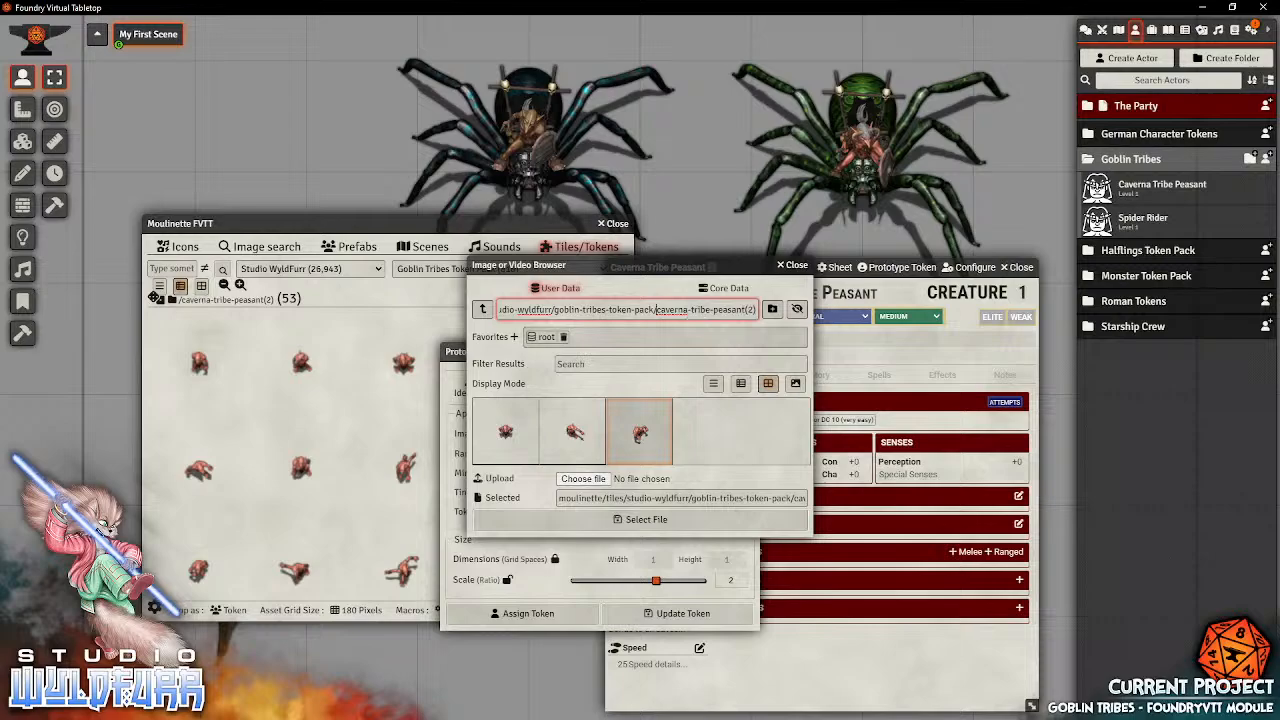
click(657, 310)
drag(657, 310, 760, 311)
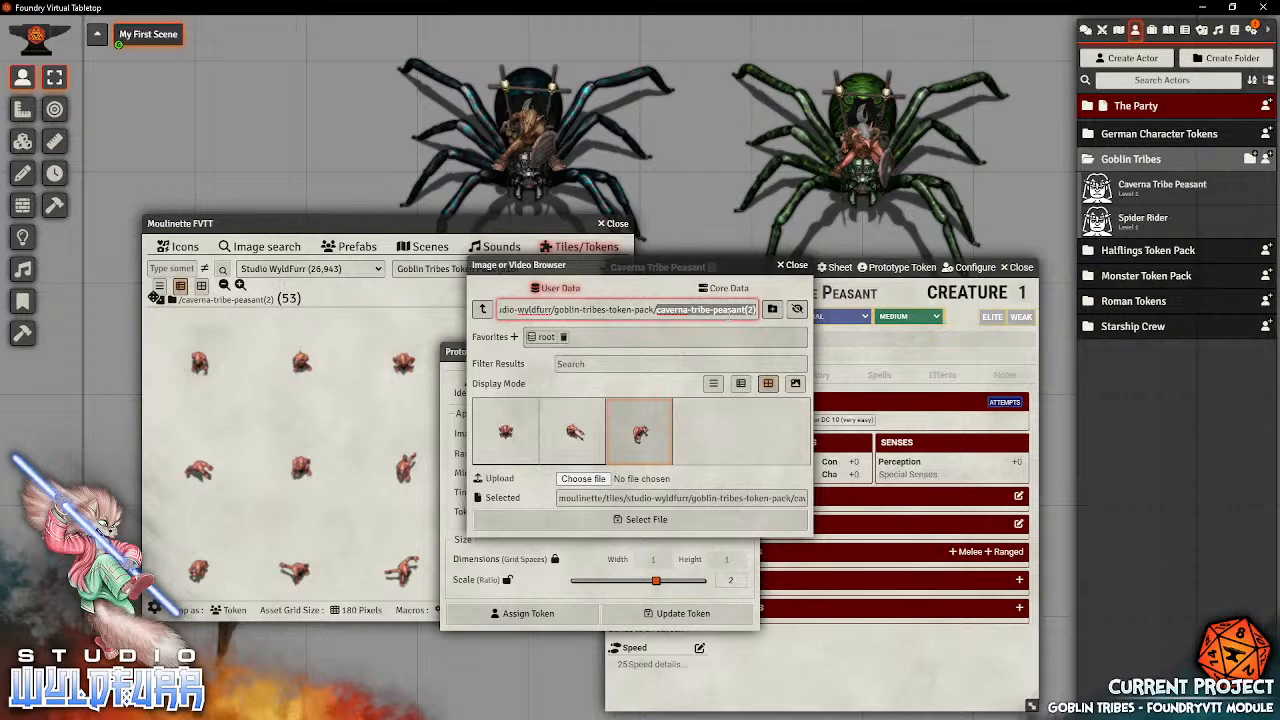
click(709, 310)
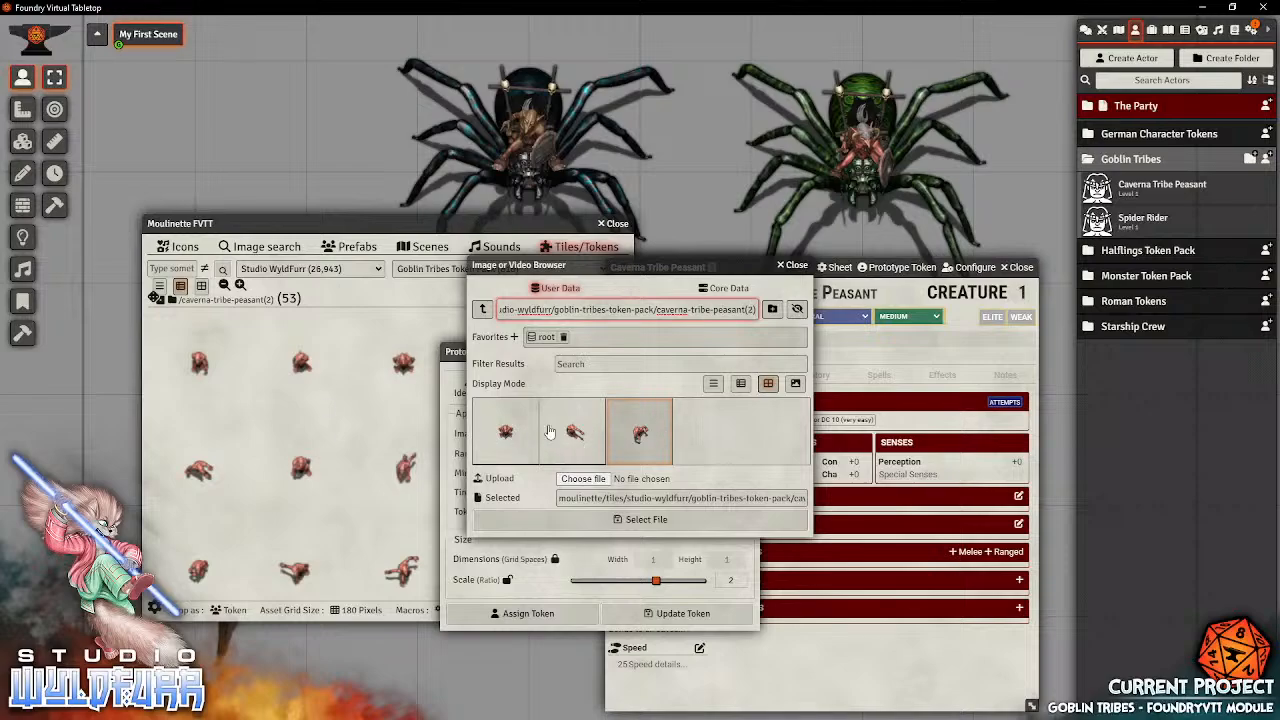
- Compare the three downloaded peasant images and choose the first one as the Caverna Tribe Peasant's token image
click(498, 431)
click(588, 450)
click(643, 447)
click(503, 434)
click(586, 443)
click(645, 445)
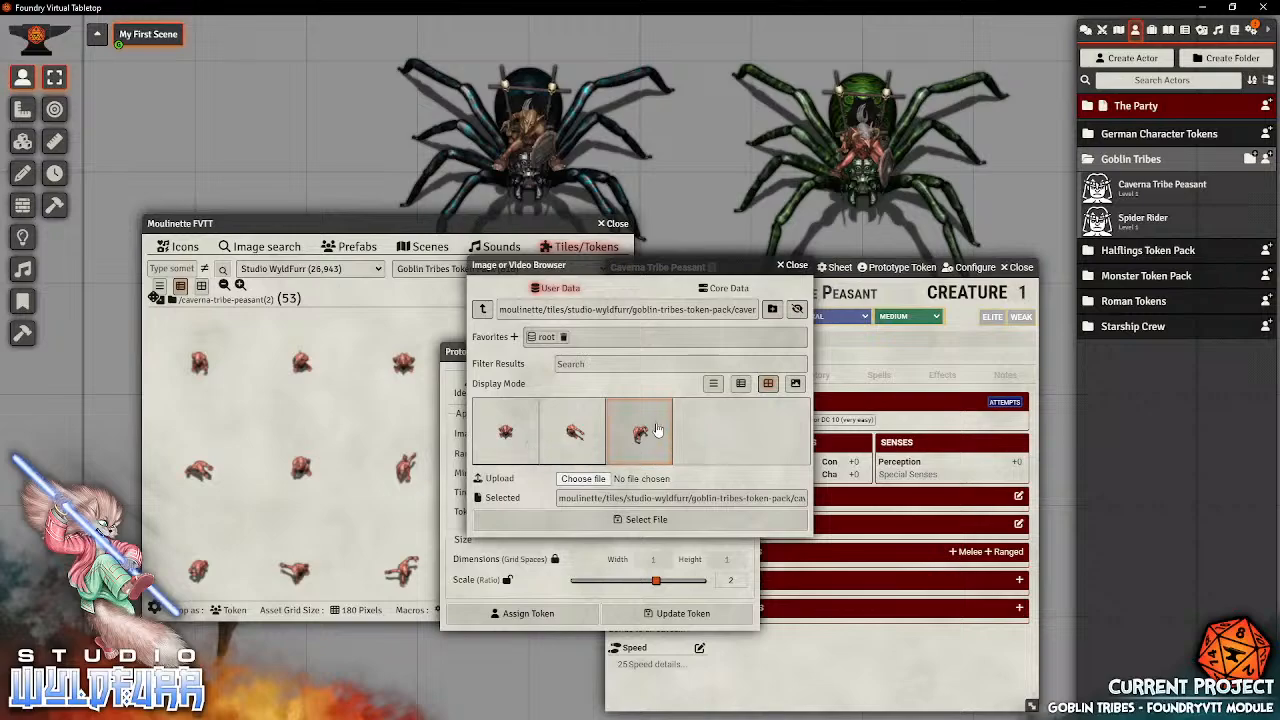
click(497, 428)
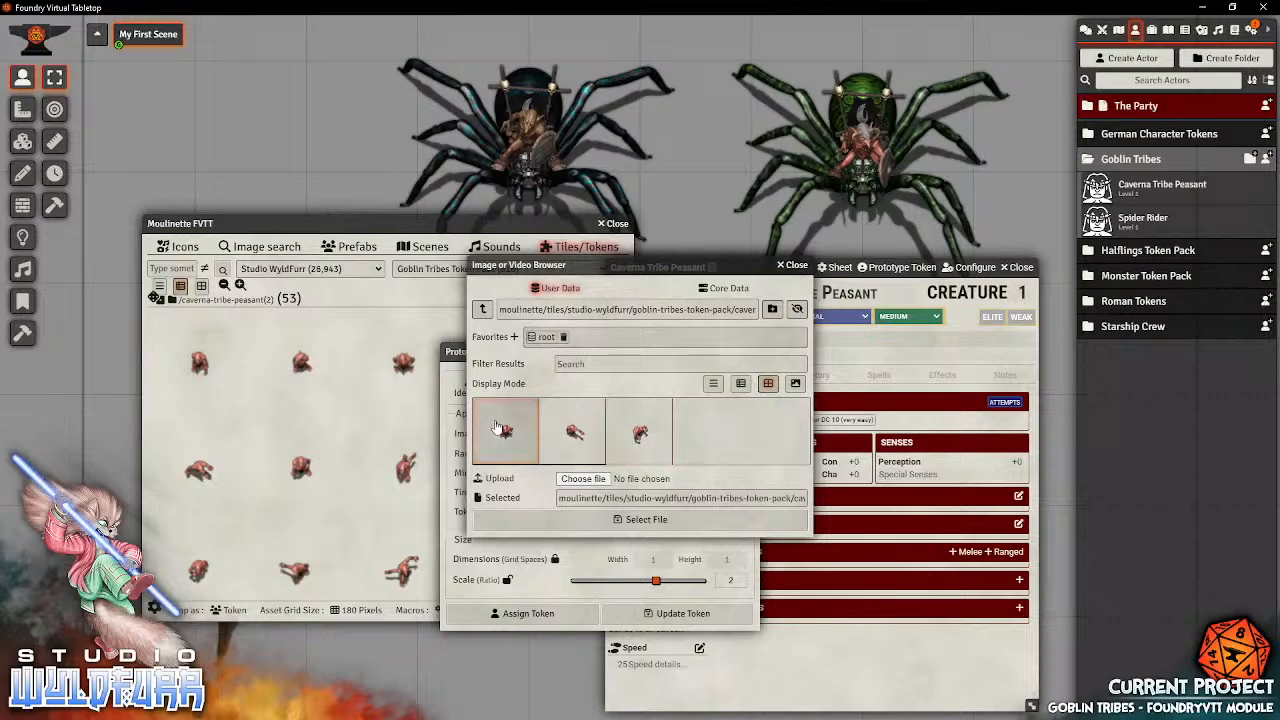
click(645, 520)
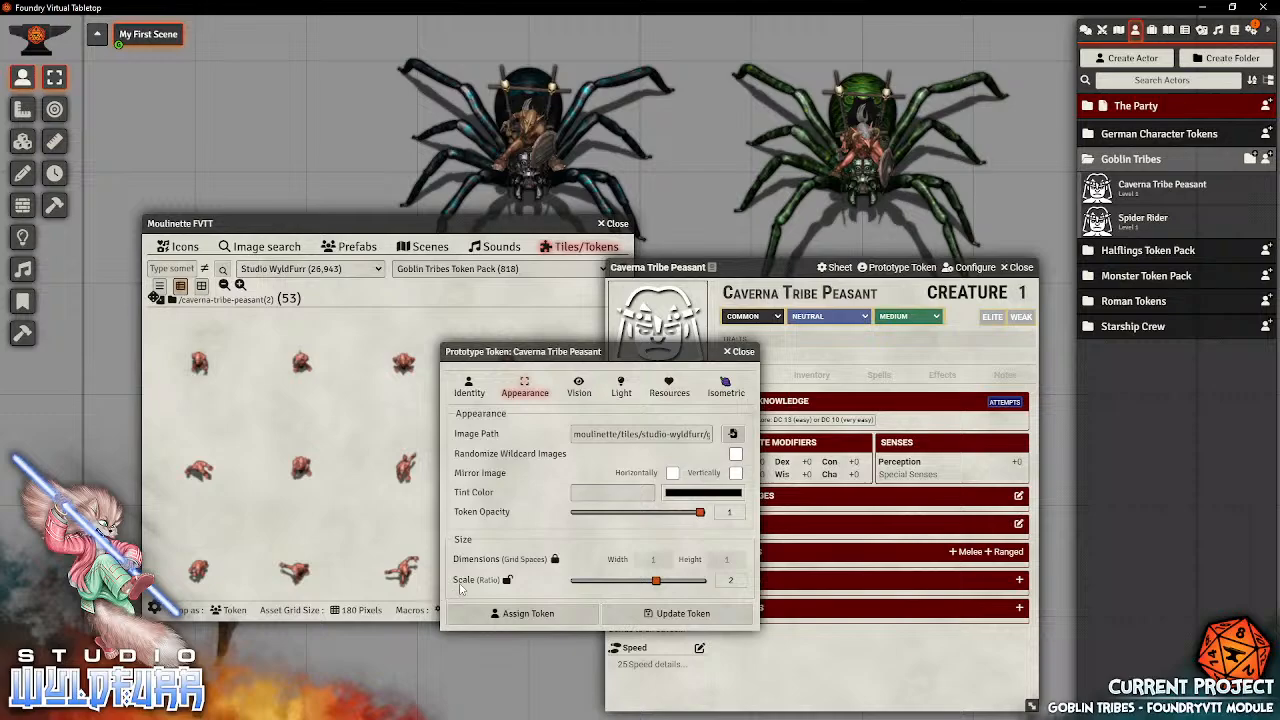
- Inspect the (2) scale suffix in the peasant's image path, save the prototype token, and close the actor sheet
click(507, 582)
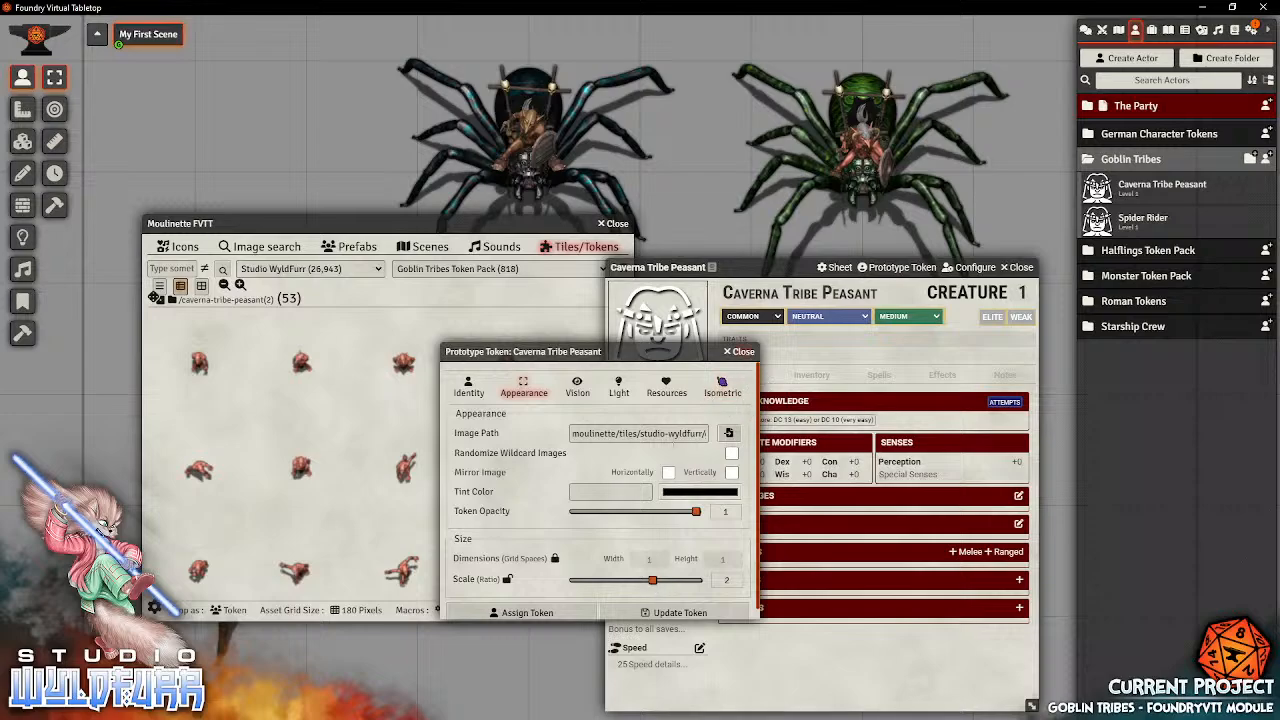
drag(661, 433, 803, 460)
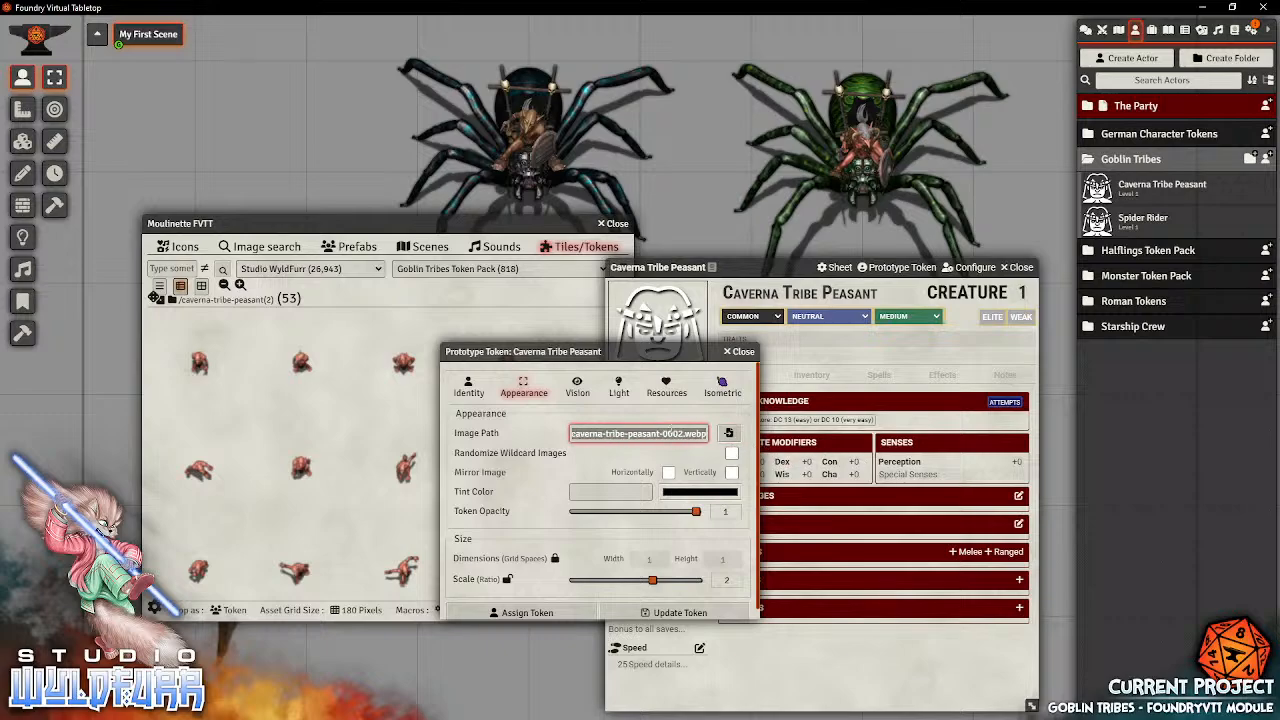
click(616, 433)
key(Left)
key(Left)
key(Left)
key(Left)
key(Left)
key(Left)
key(Left)
key(Left)
key(Left)
key(Left)
key(Left)
key(Left)
key(Left)
key(Left)
key(Left)
key(Left)
key(Left)
key(Left)
key(Left)
key(Left)
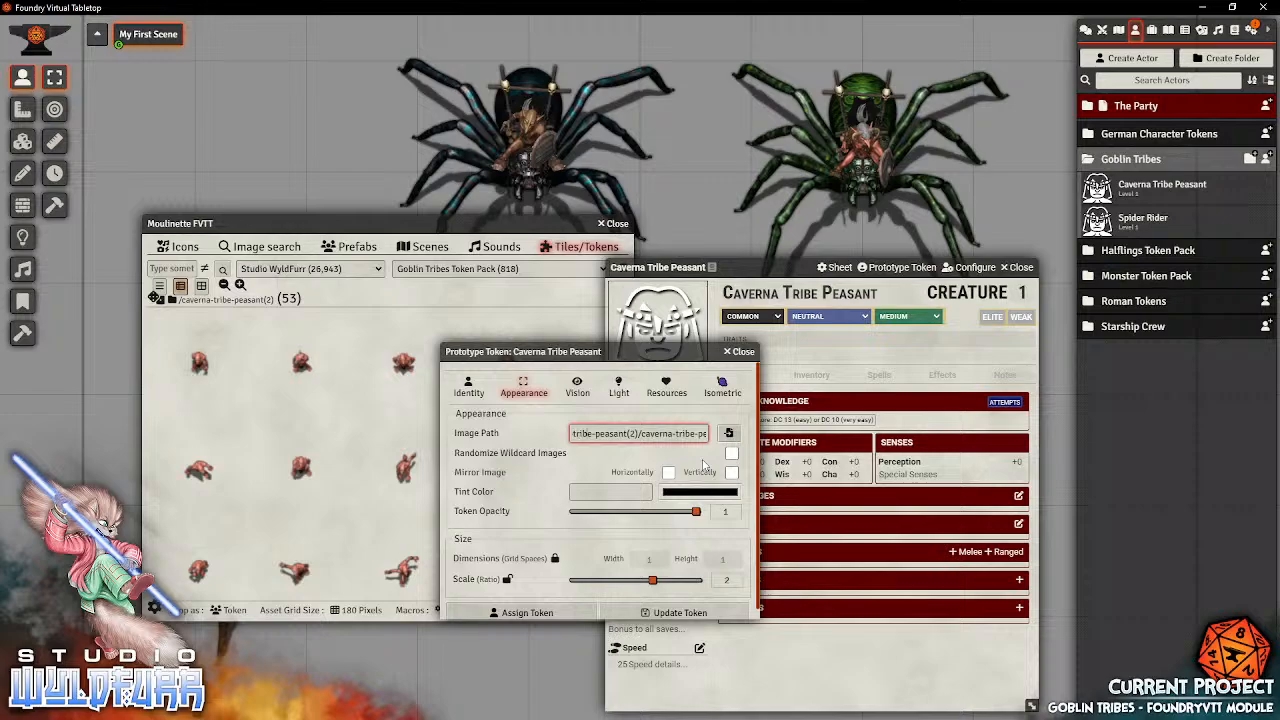
key(shift+Right)
key(shift+Right)
click(668, 614)
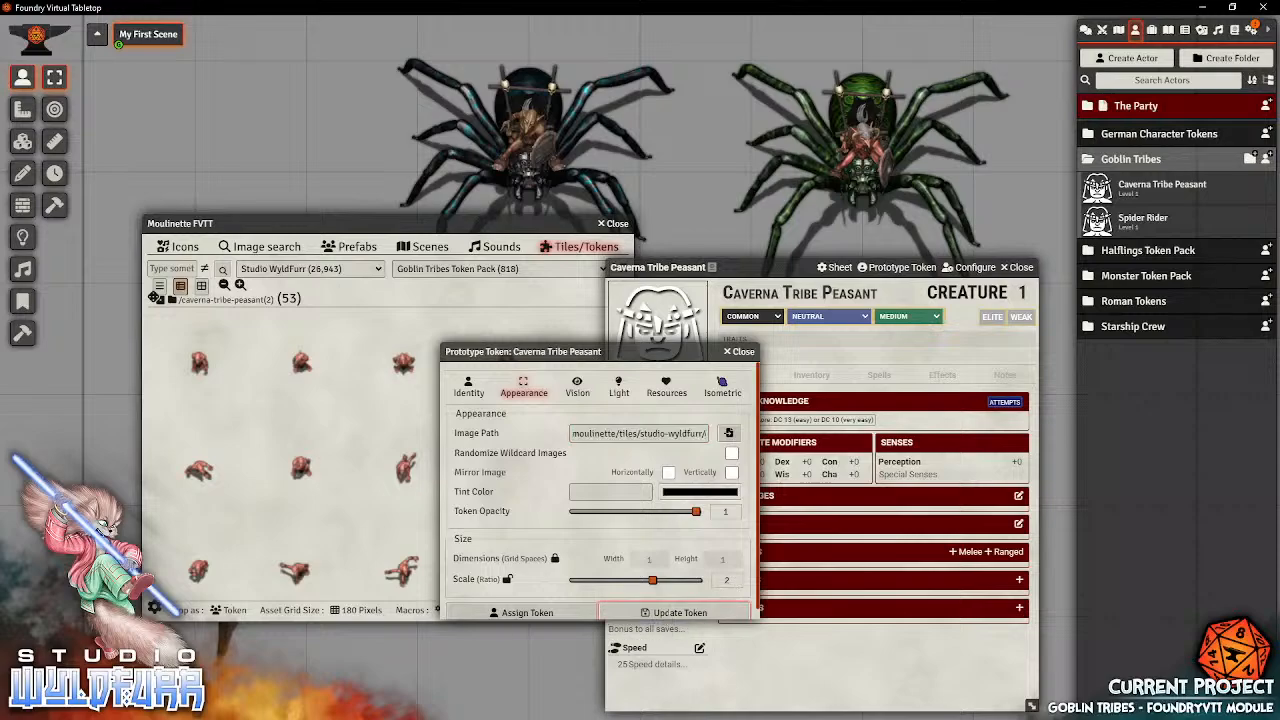
click(1020, 268)
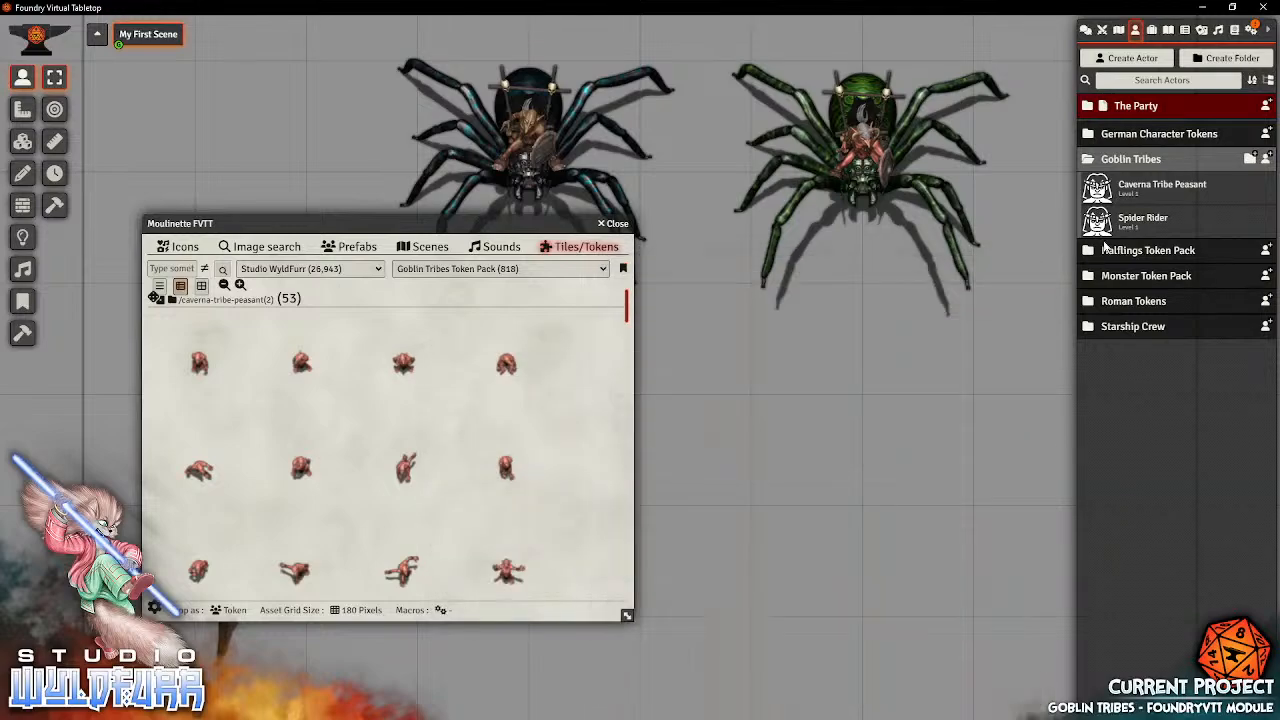
- Place two Caverna Tribe Peasant tokens and a Spider Rider token in the empty area below the green spider, and delete all three
drag(1132, 190, 802, 405)
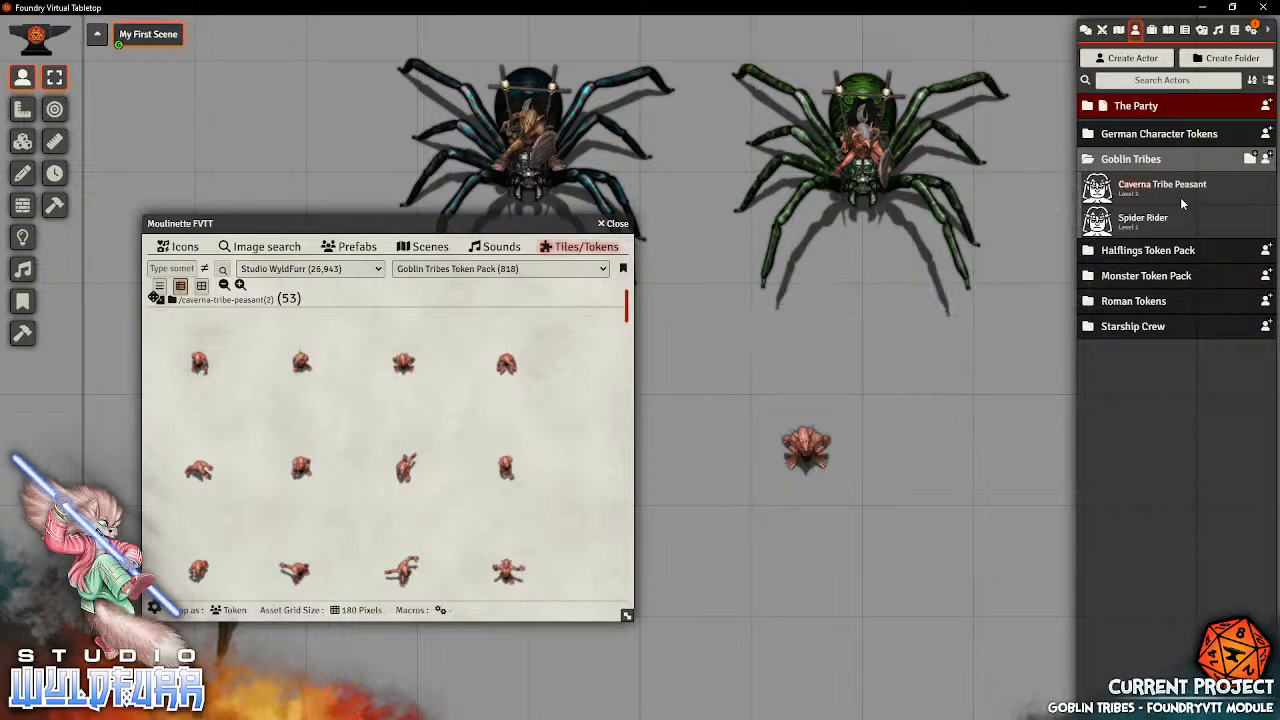
drag(1160, 190, 914, 454)
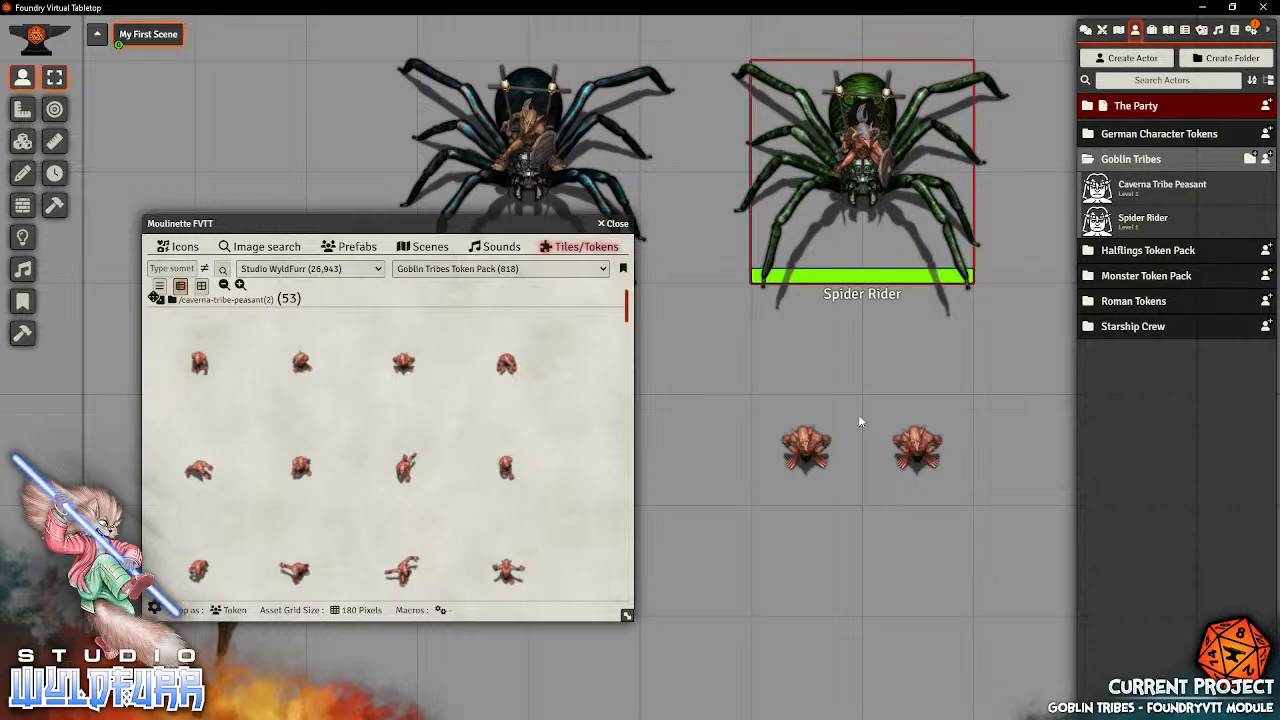
click(815, 456)
key(Delete)
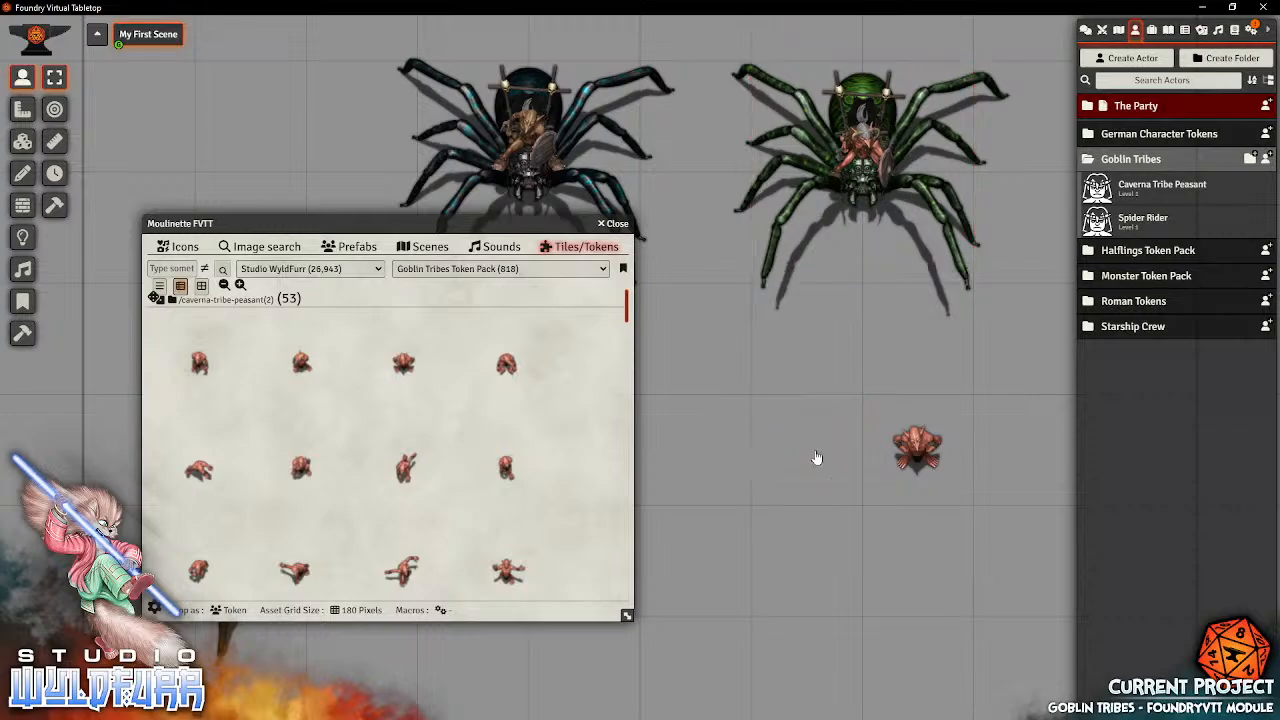
click(907, 450)
key(Delete)
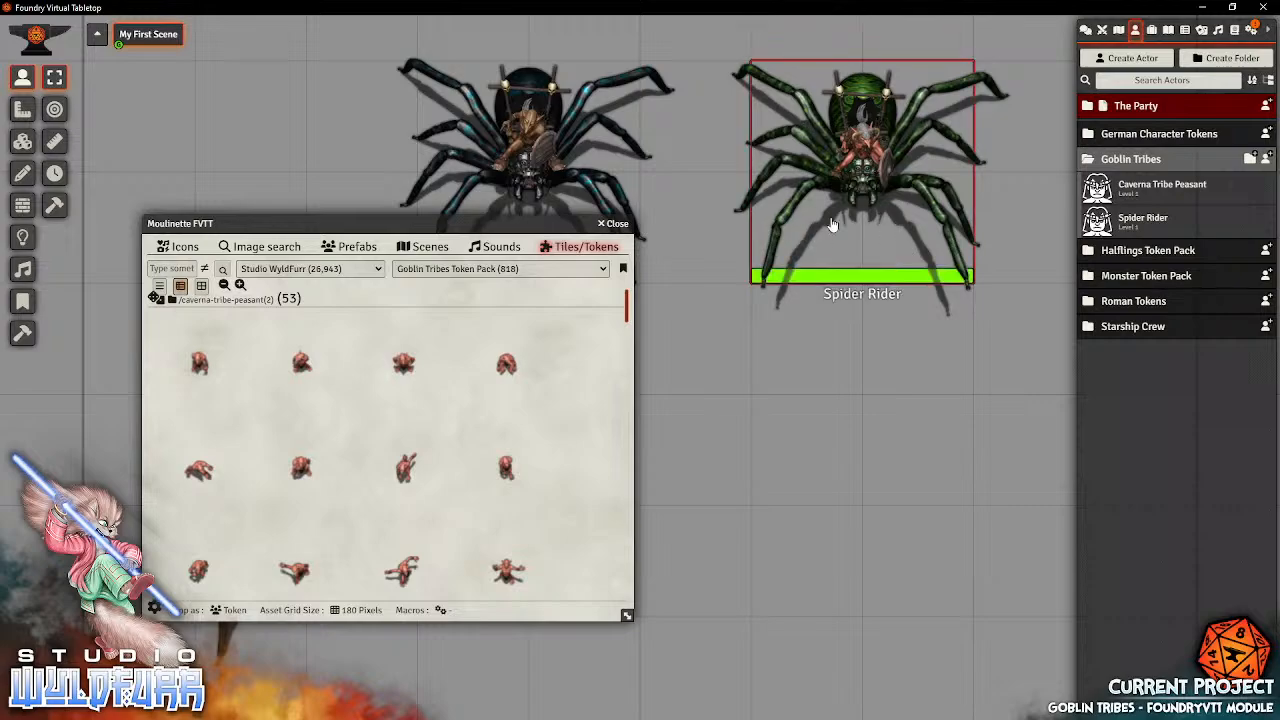
drag(1131, 226, 806, 550)
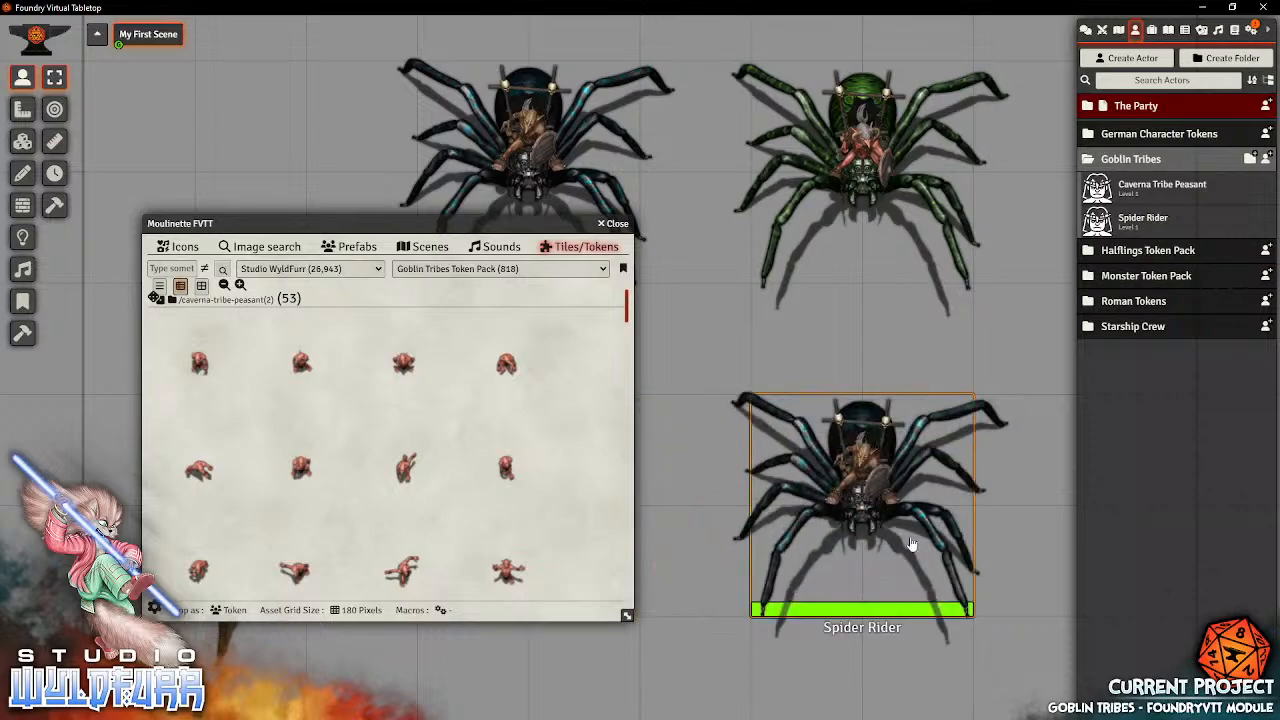
key(Delete)
- Create a token for the existing Spider Rider actor from a green spider image in the Goblin Tribes Token Pack, reposition it, and delete it
scroll(555, 342, down, 1)
scroll(555, 342, down, 6)
scroll(512, 405, down, 8)
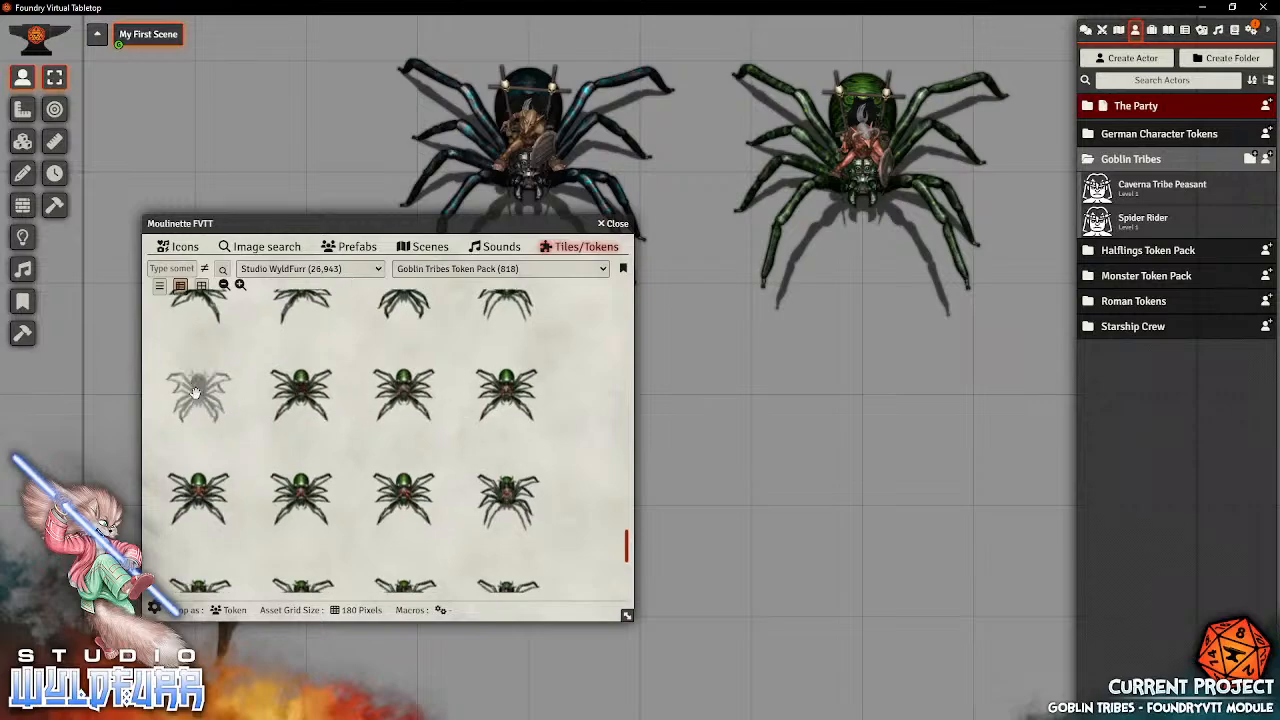
drag(195, 392, 865, 500)
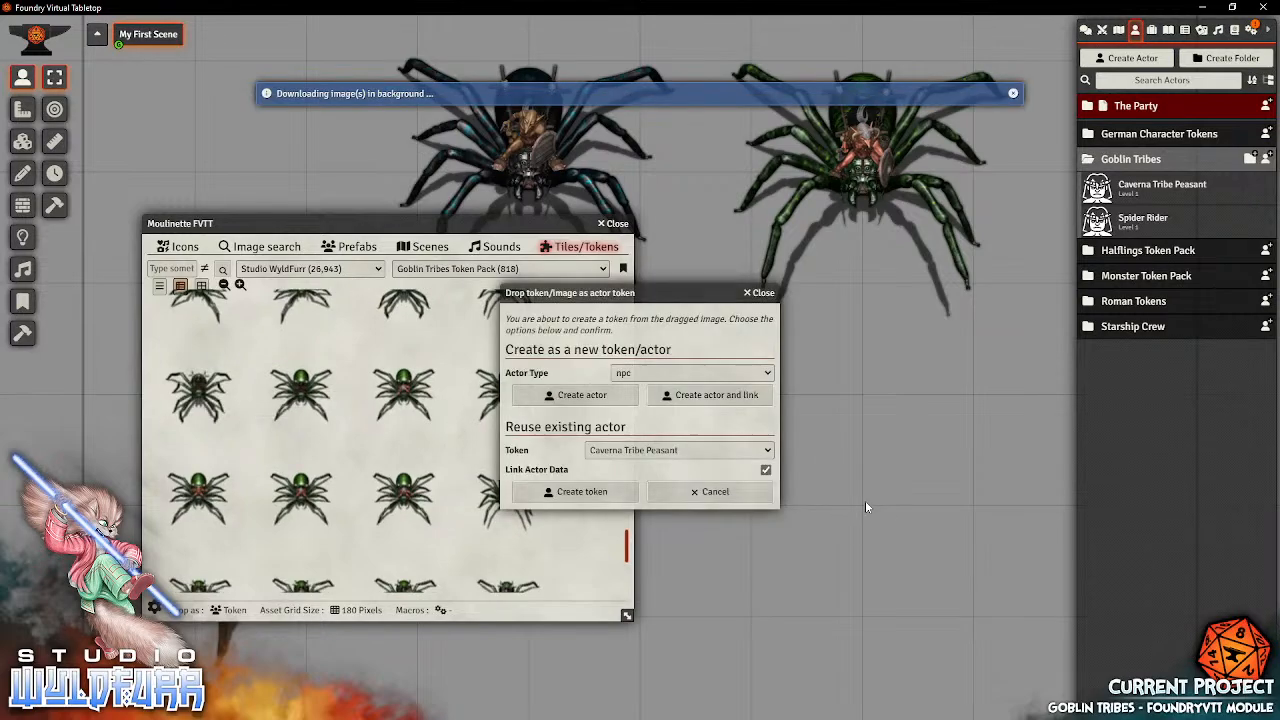
click(595, 455)
scroll(620, 680, down, 1)
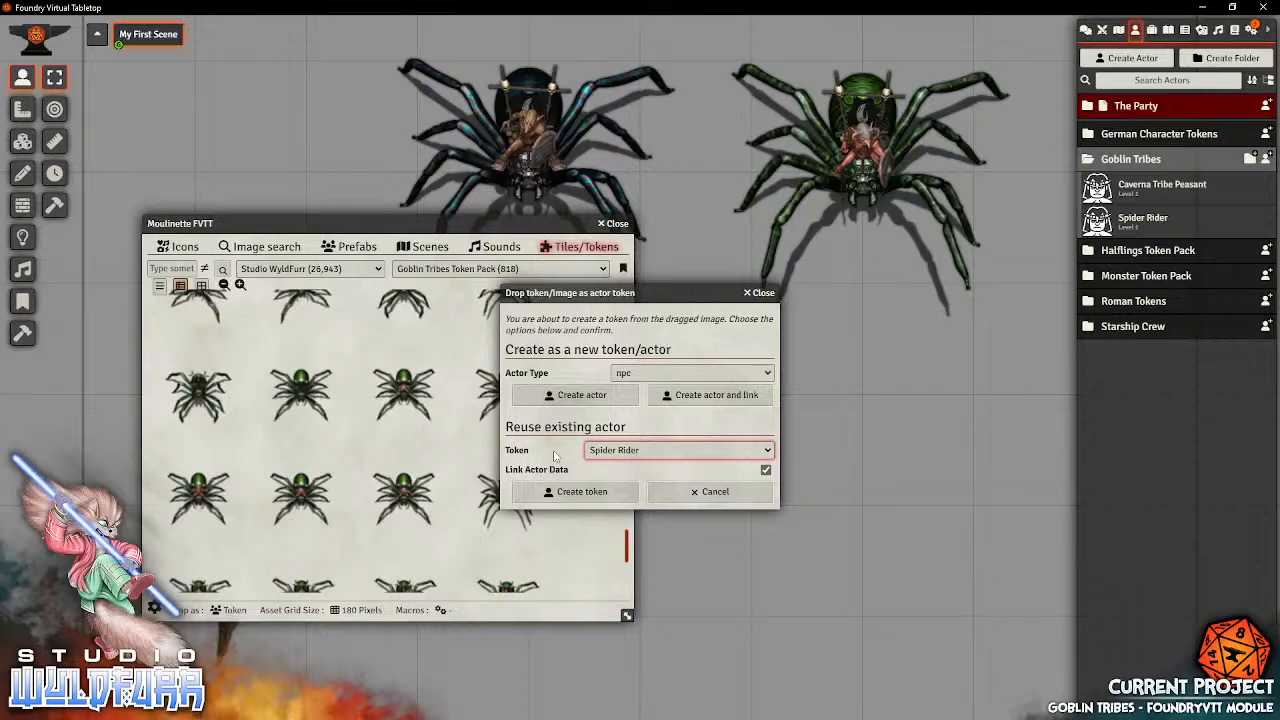
click(620, 494)
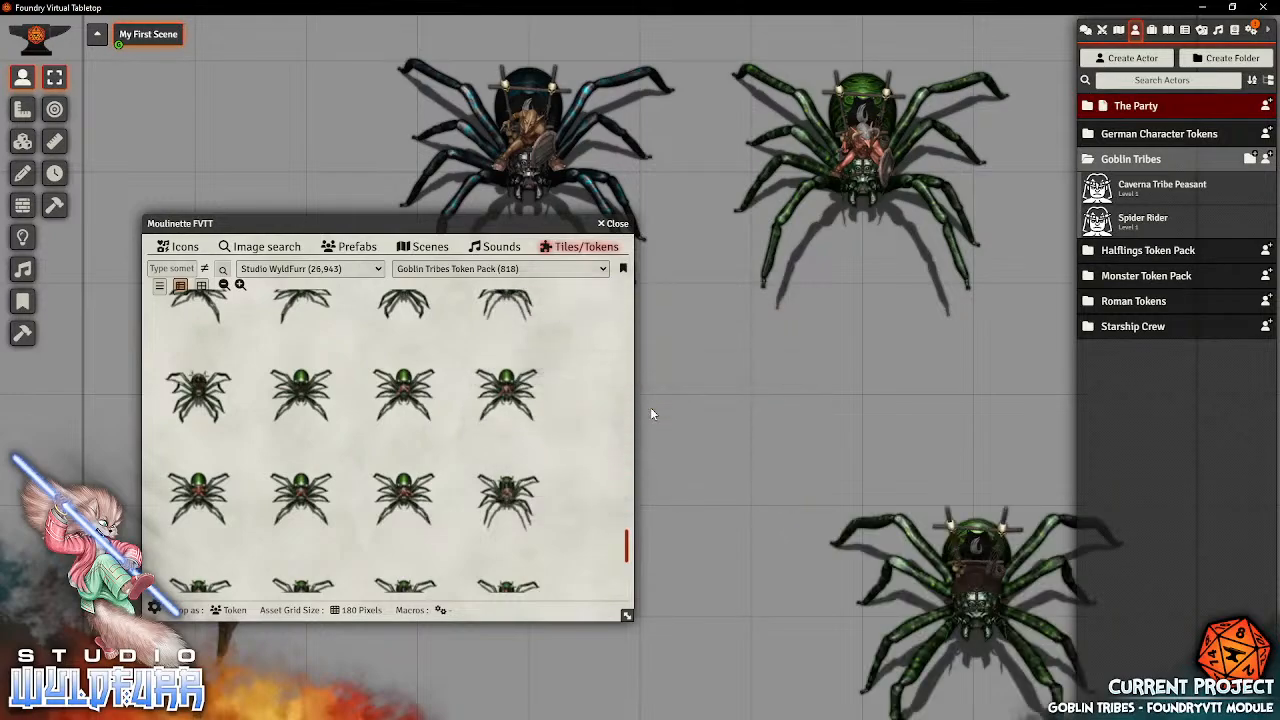
drag(990, 603, 888, 489)
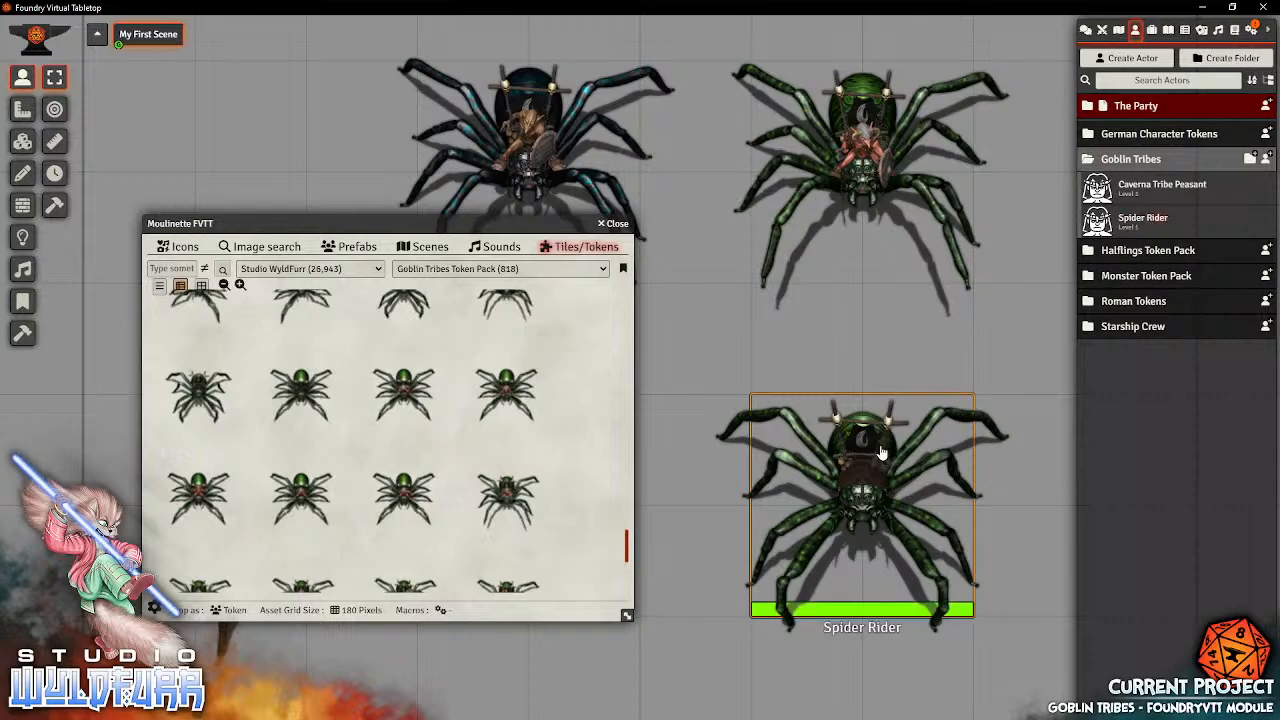
key(Delete)
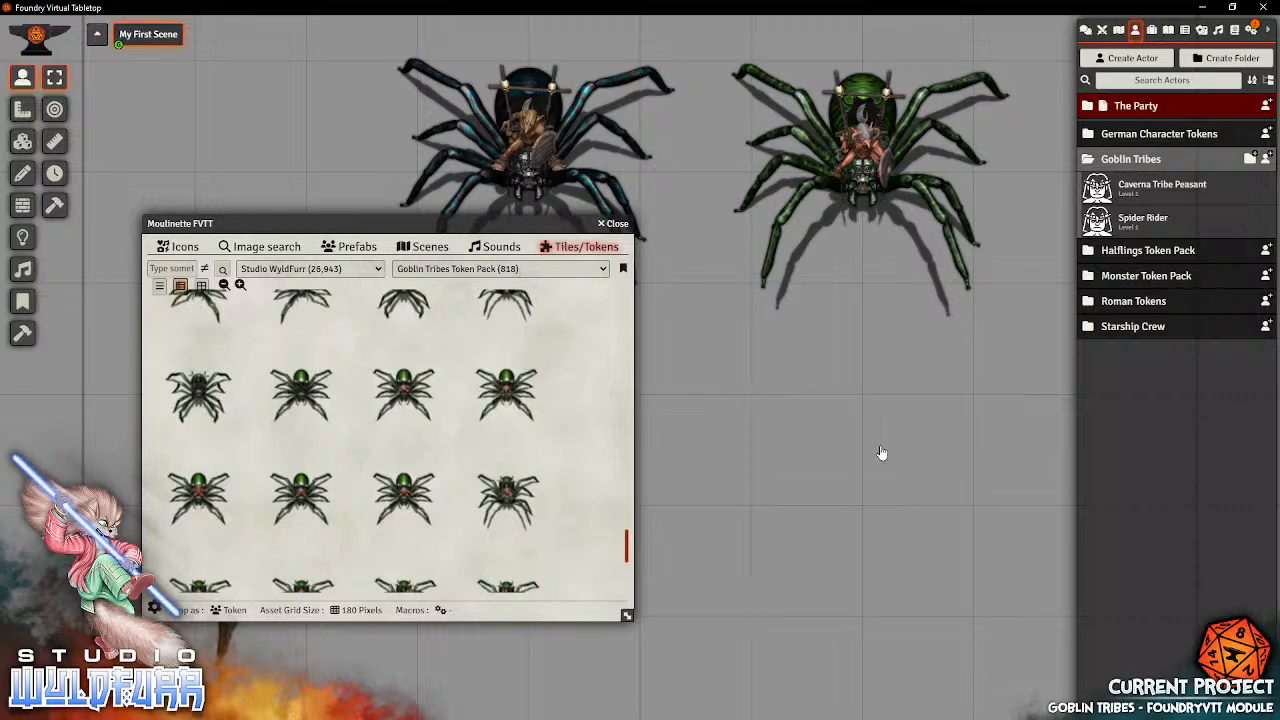
- Open the image browser from the Spider Rider's prototype token appearance settings
click(1149, 222)
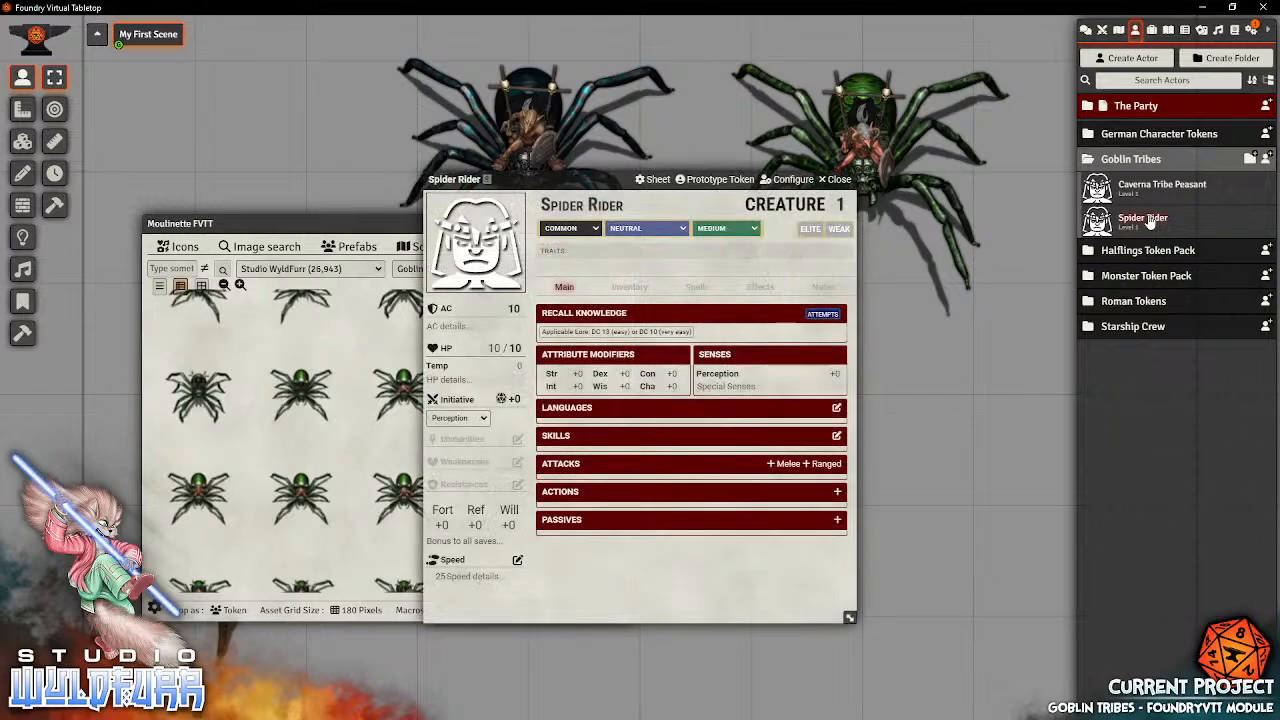
click(720, 181)
drag(212, 179, 690, 335)
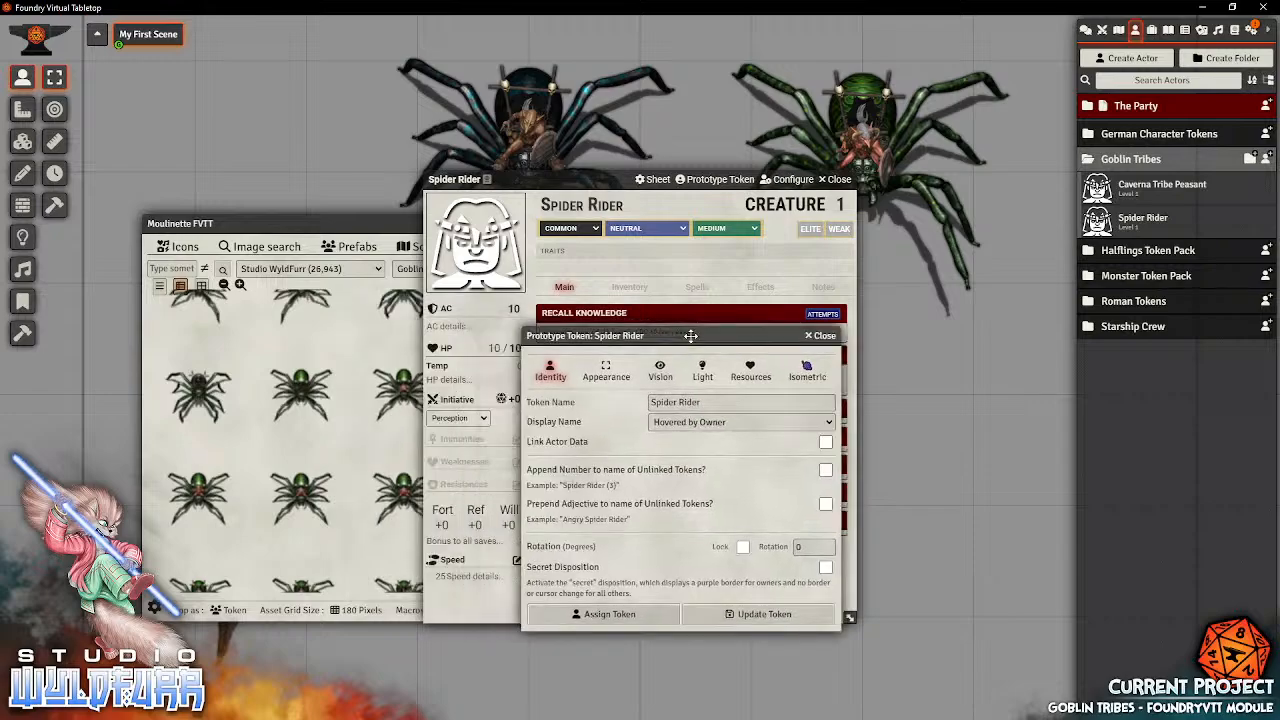
click(600, 375)
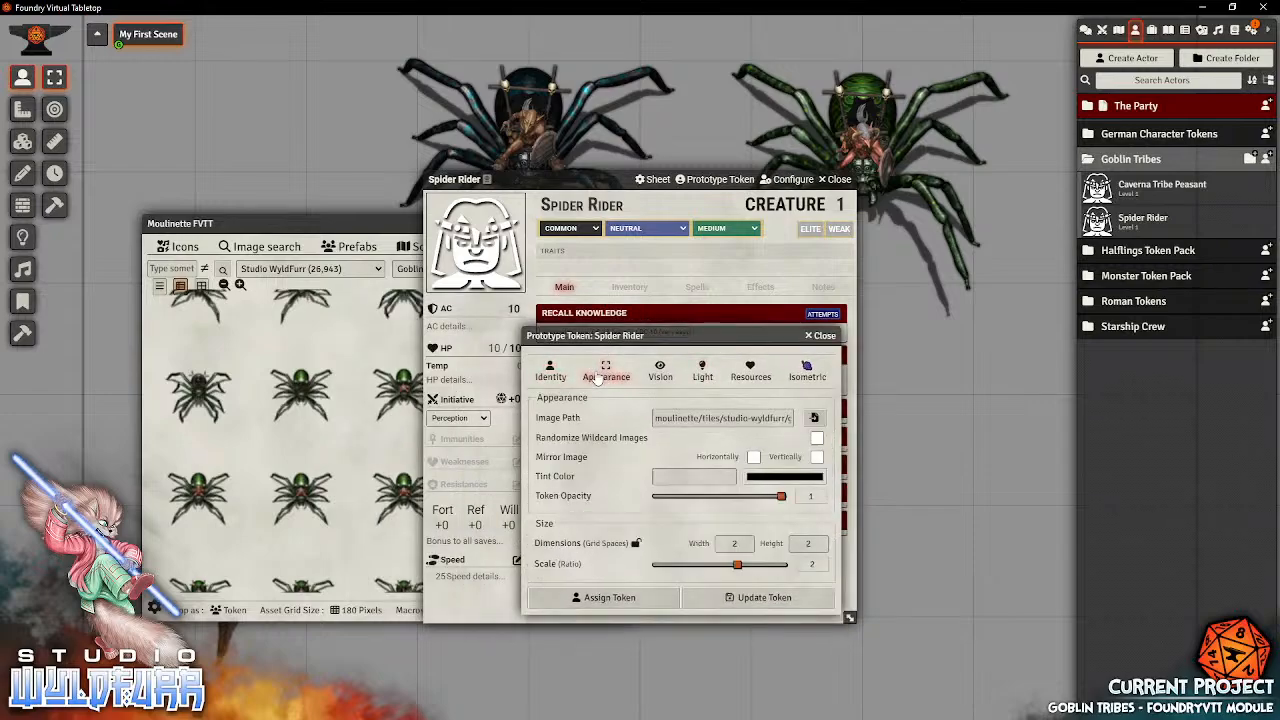
click(814, 418)
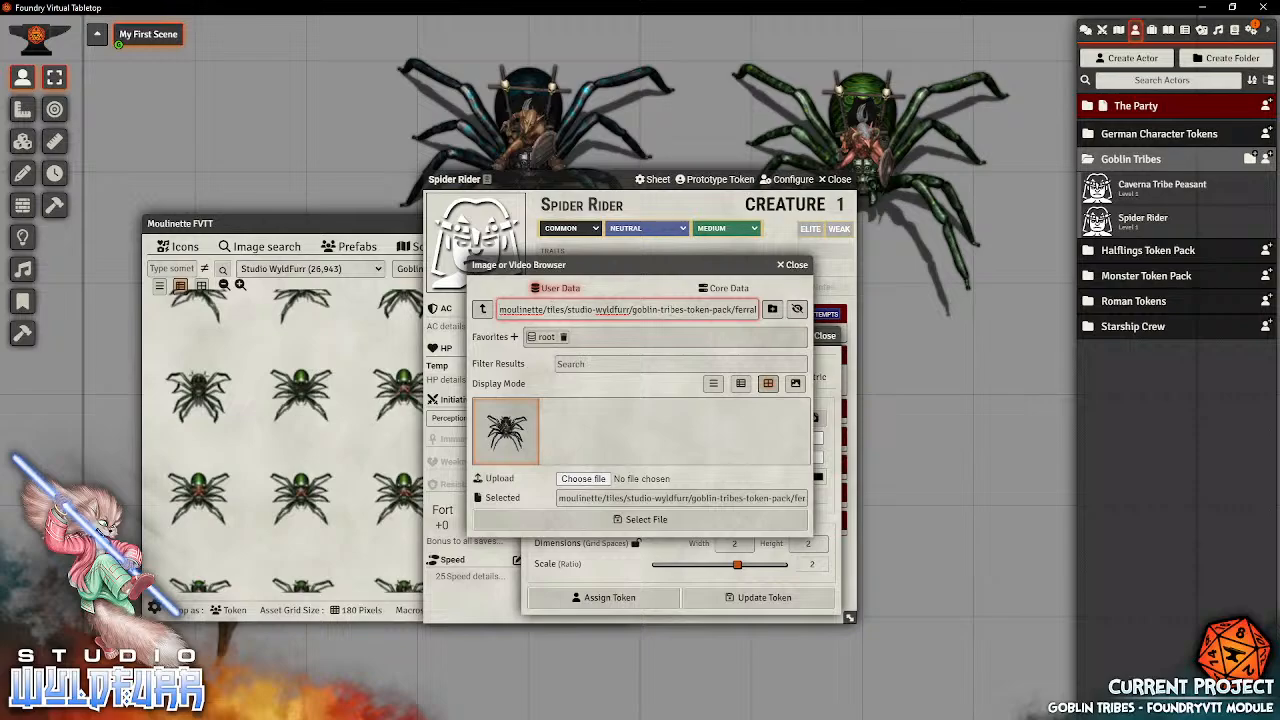
- Examine the 2x2(2) suffix of the spider rider's image folder and choose the spider image in it as the token image
drag(737, 310, 796, 320)
click(655, 309)
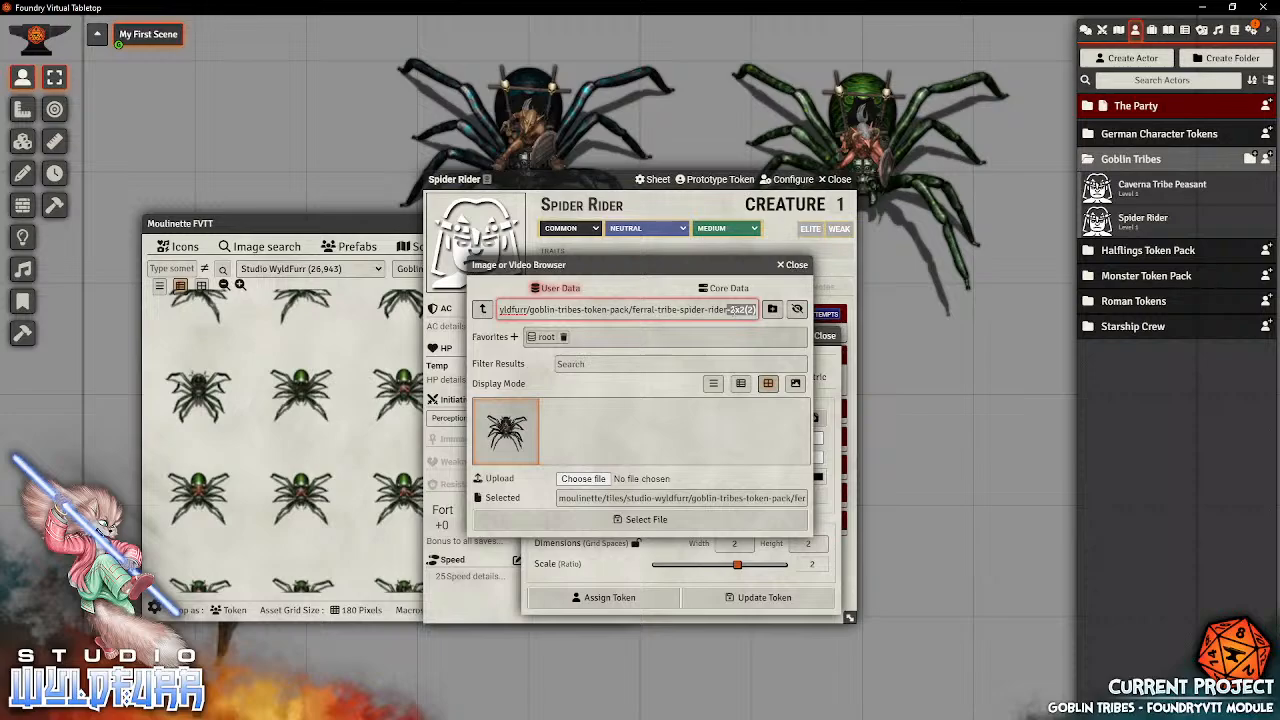
click(748, 310)
click(476, 431)
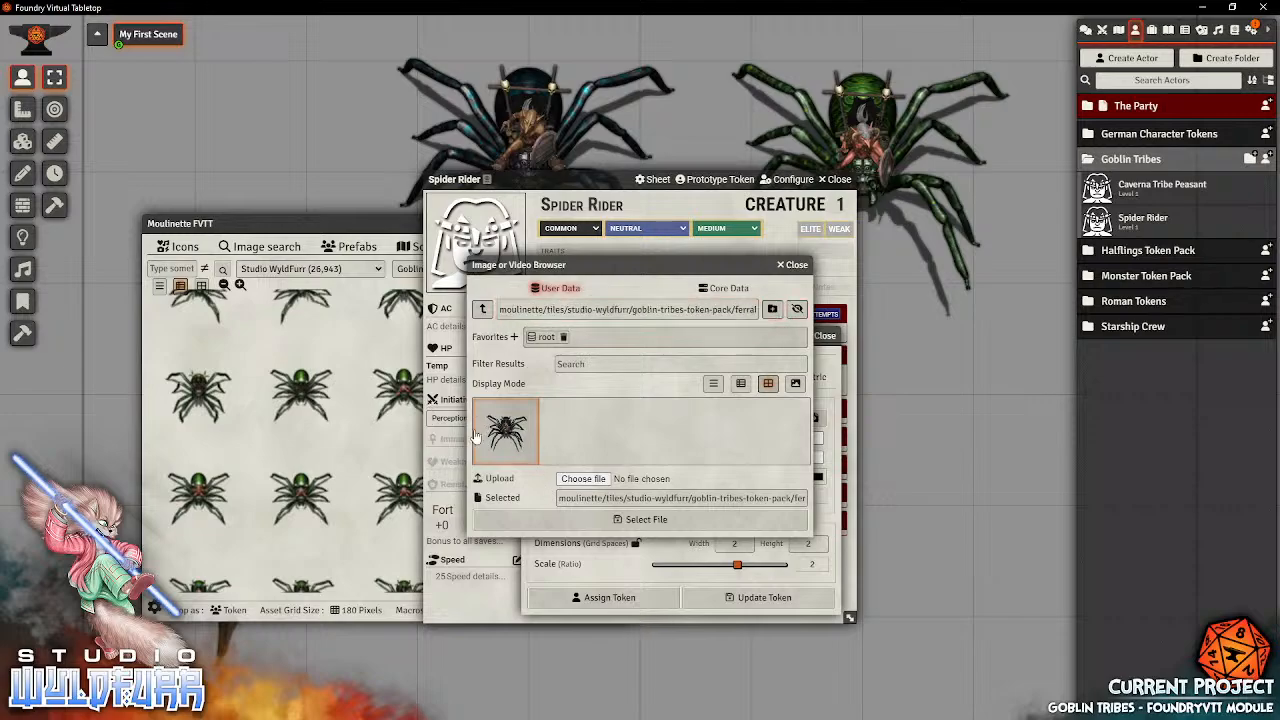
click(650, 521)
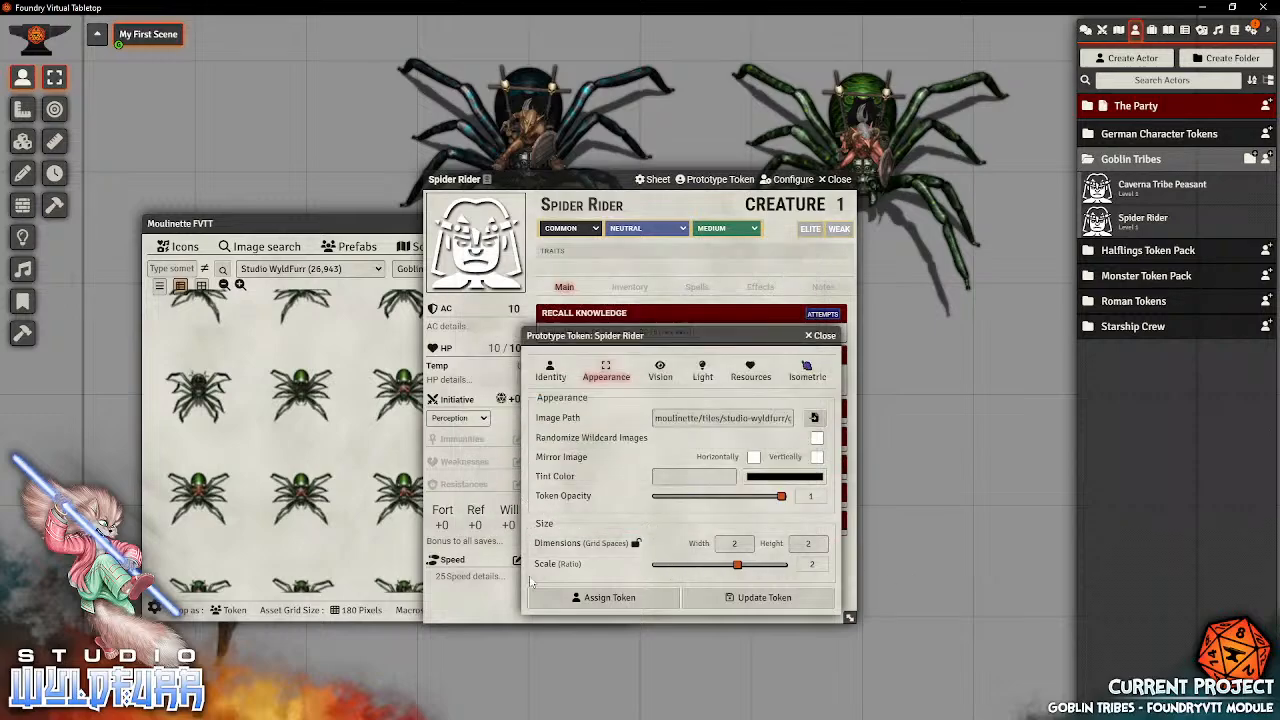
- Confirm a width and height of 2 grid spaces for the Spider Rider's prototype token, save it, and close the actor sheet
click(636, 543)
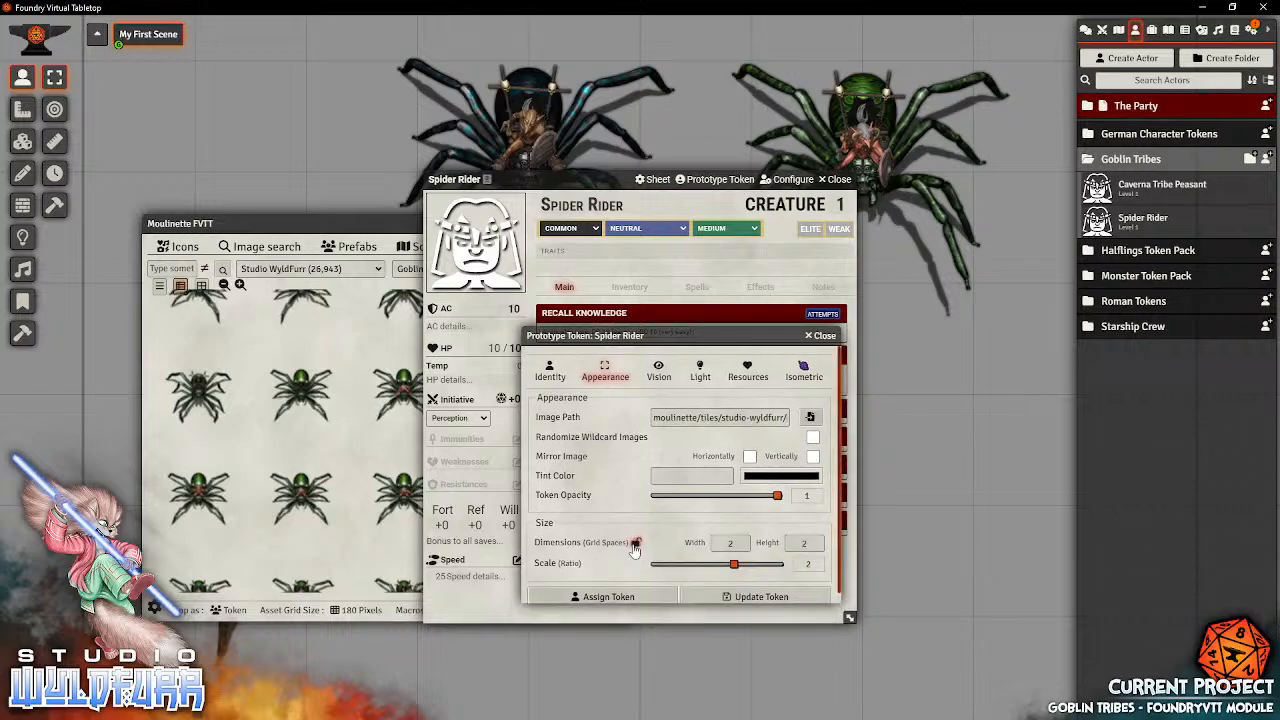
click(636, 543)
click(730, 542)
click(804, 543)
click(720, 598)
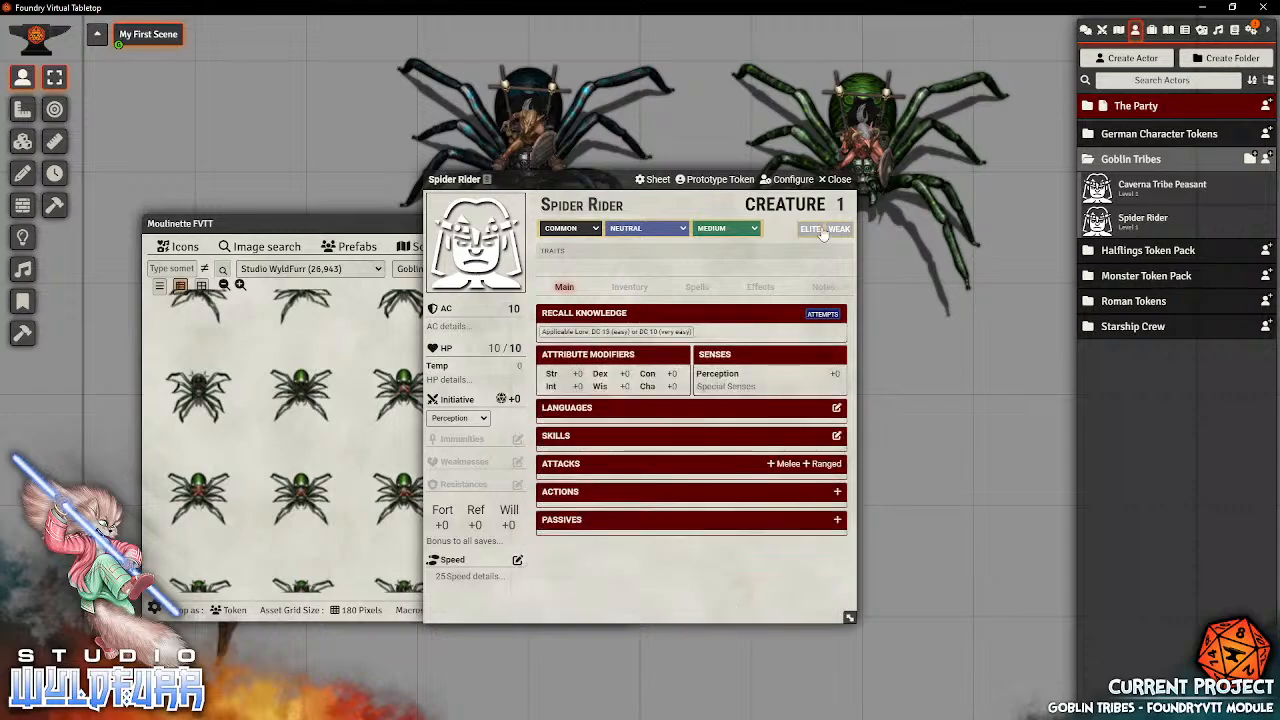
click(828, 181)
- Place two Spider Rider tokens below the existing spiders and rearrange the tokens, moving the green spider one grid space to the right
drag(1142, 217, 862, 410)
drag(1145, 220, 863, 624)
drag(866, 383, 770, 387)
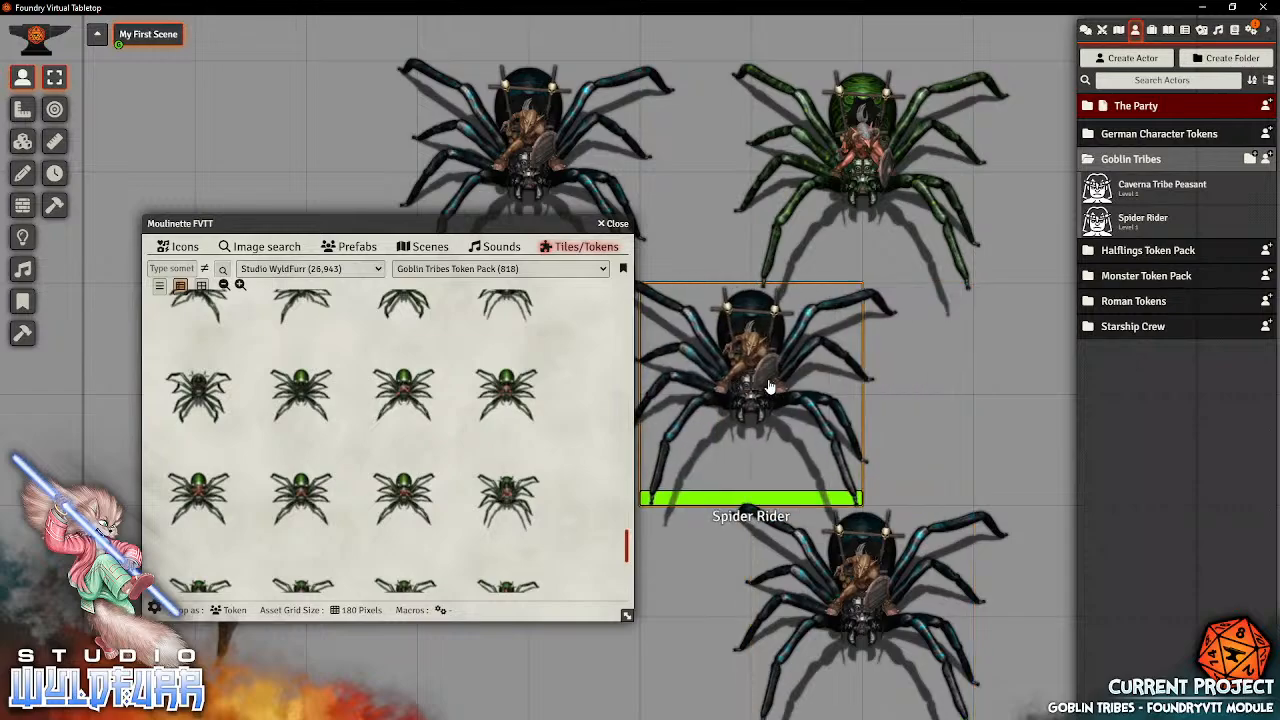
drag(855, 628, 841, 591)
drag(866, 160, 912, 113)
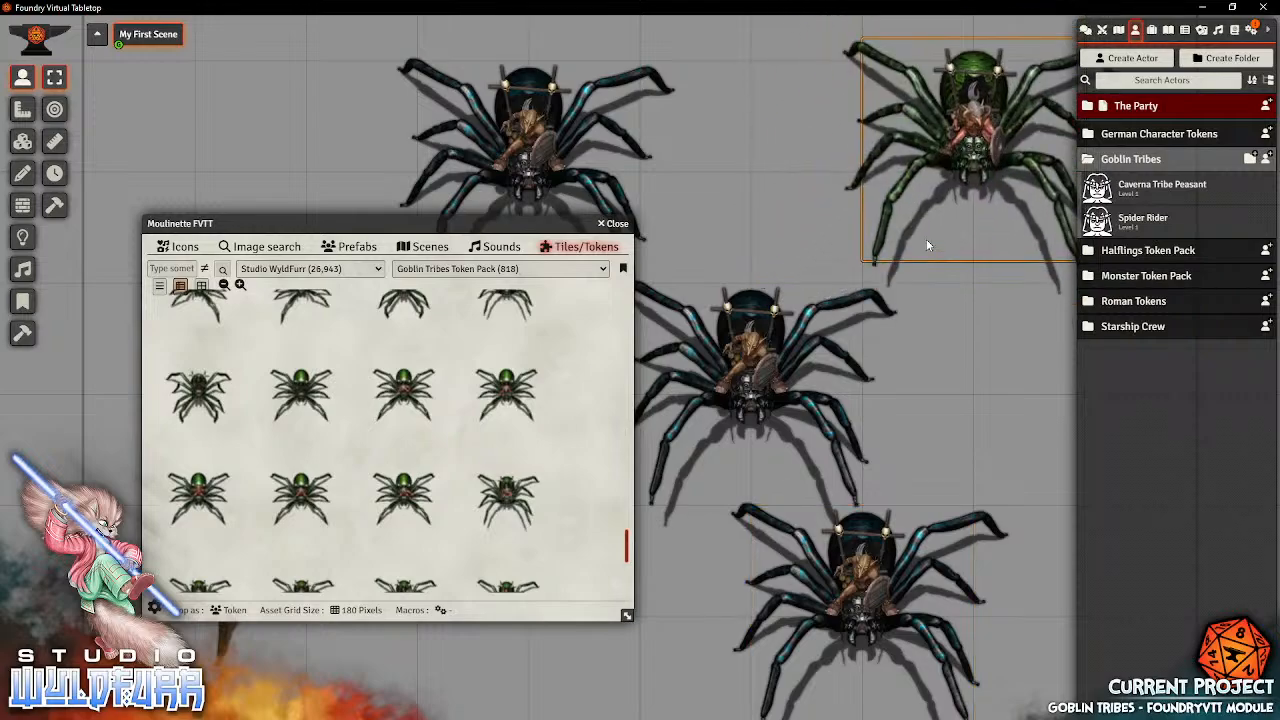
- Browse the Goblin Tribes Token Pack for goblin token images
scroll(300, 456, down, 1)
scroll(300, 456, down, 4)
scroll(300, 456, up, 5)
scroll(300, 456, down, 4)
scroll(300, 456, down, 2)
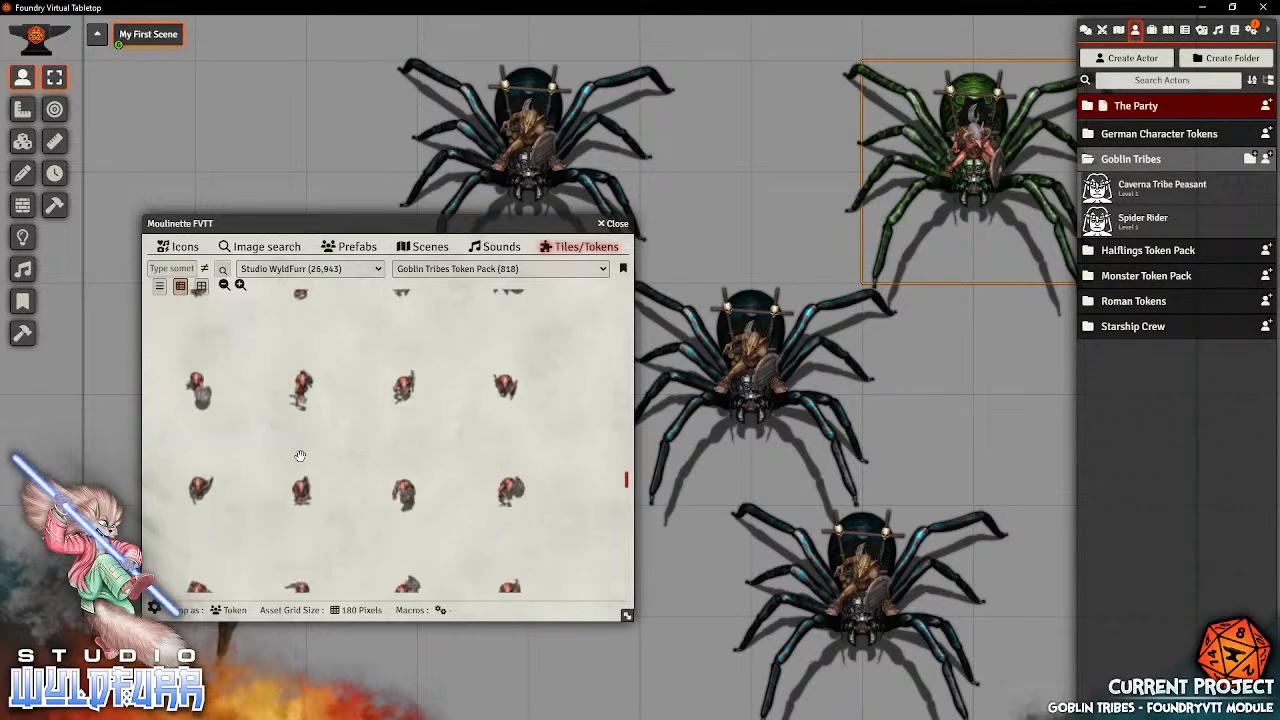